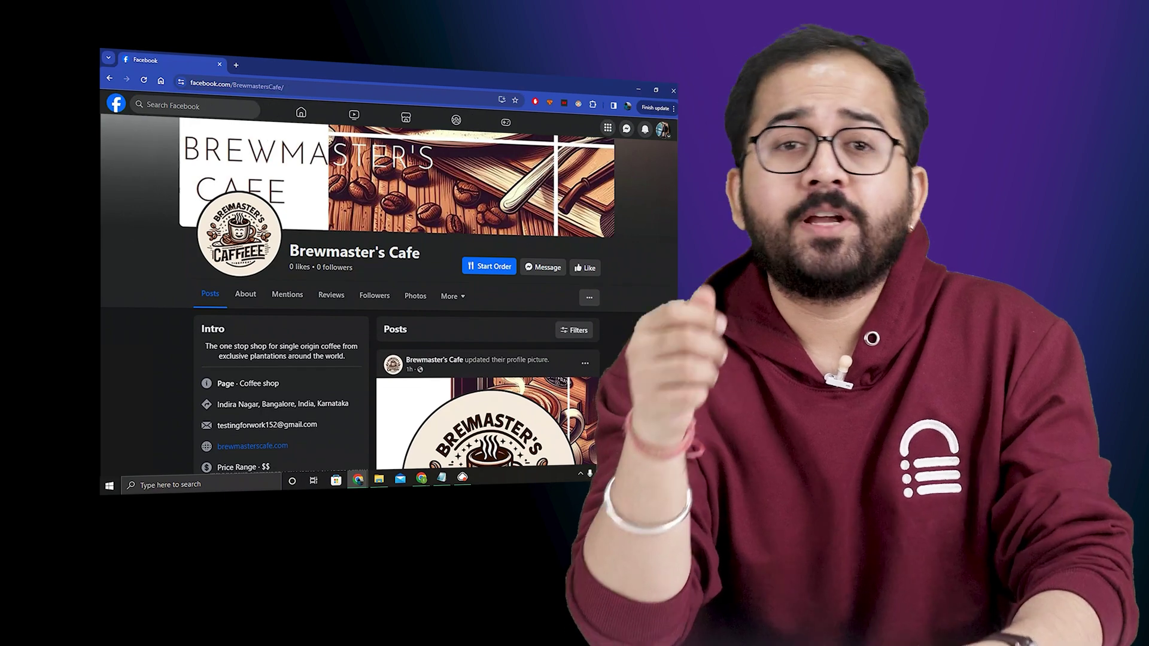
# Paste the WordPress site URL into Airlift and submit it for a performance report
pyautogui.scroll(-5, 389, 269)
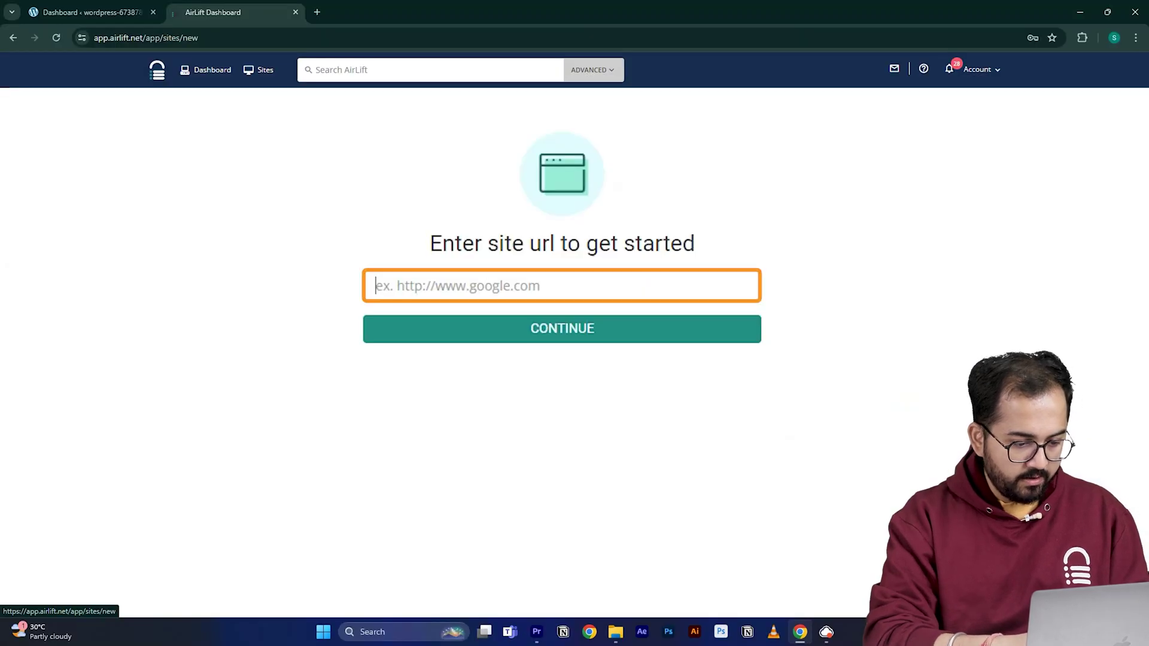
pyautogui.write('https://wordpress-673878-4448699.cloudwaysapps.com/')
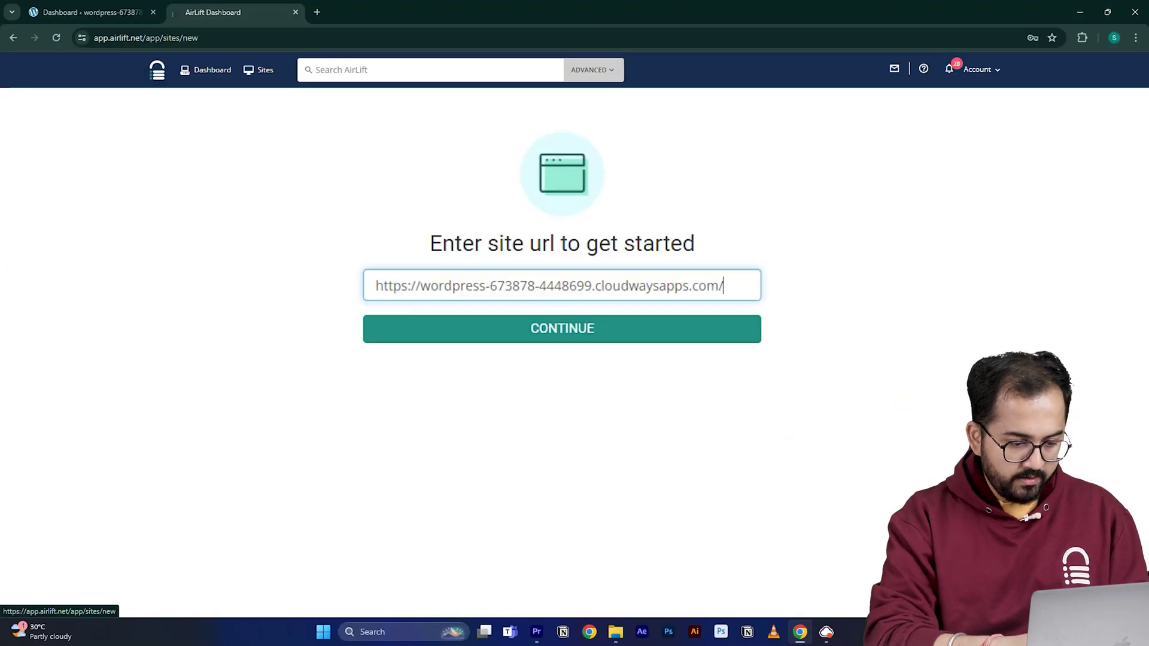
pyautogui.click(475, 333)
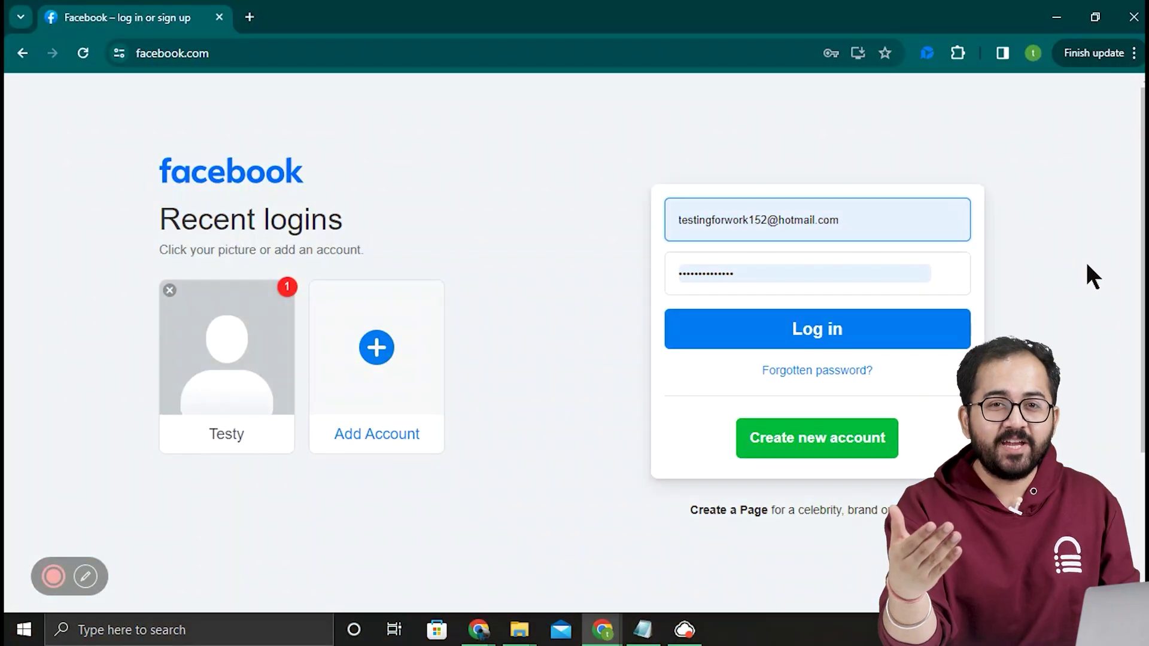
# Log in to Facebook and open the Create a Page form from the Menu
pyautogui.click(917, 323)
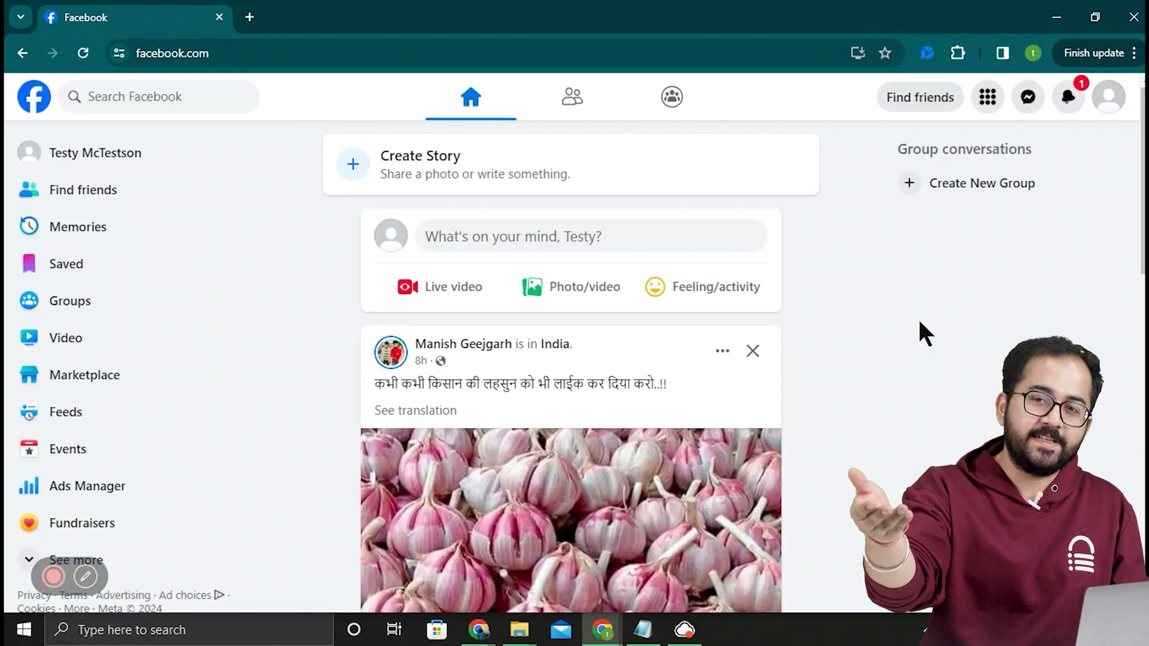
pyautogui.click(988, 111)
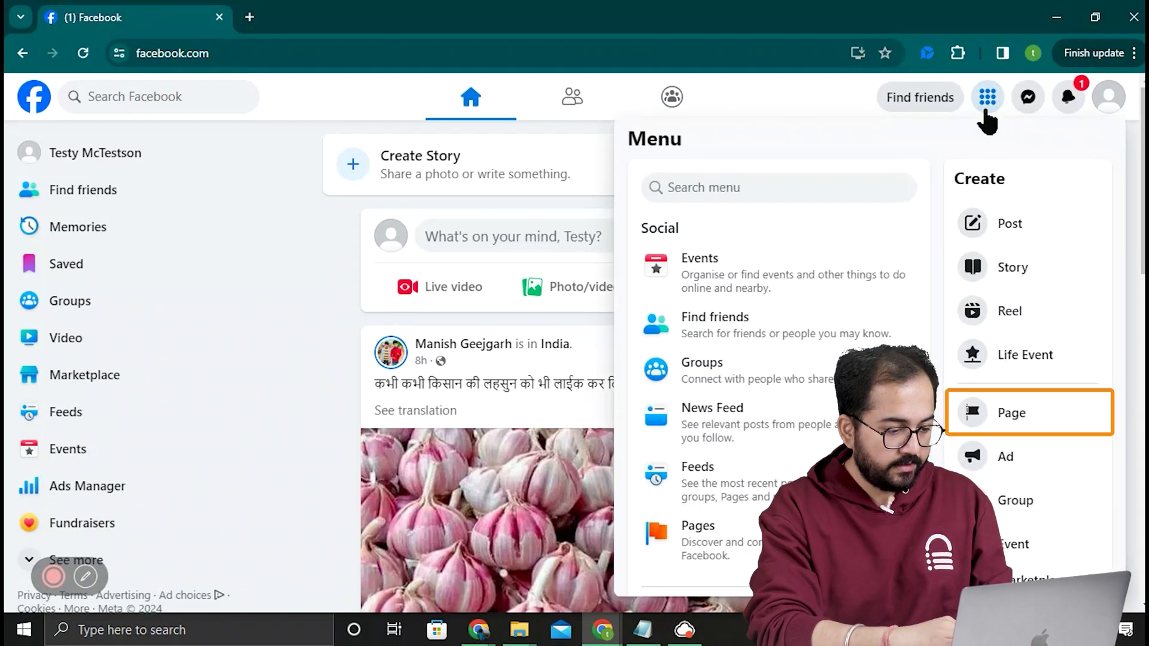
pyautogui.click(1081, 426)
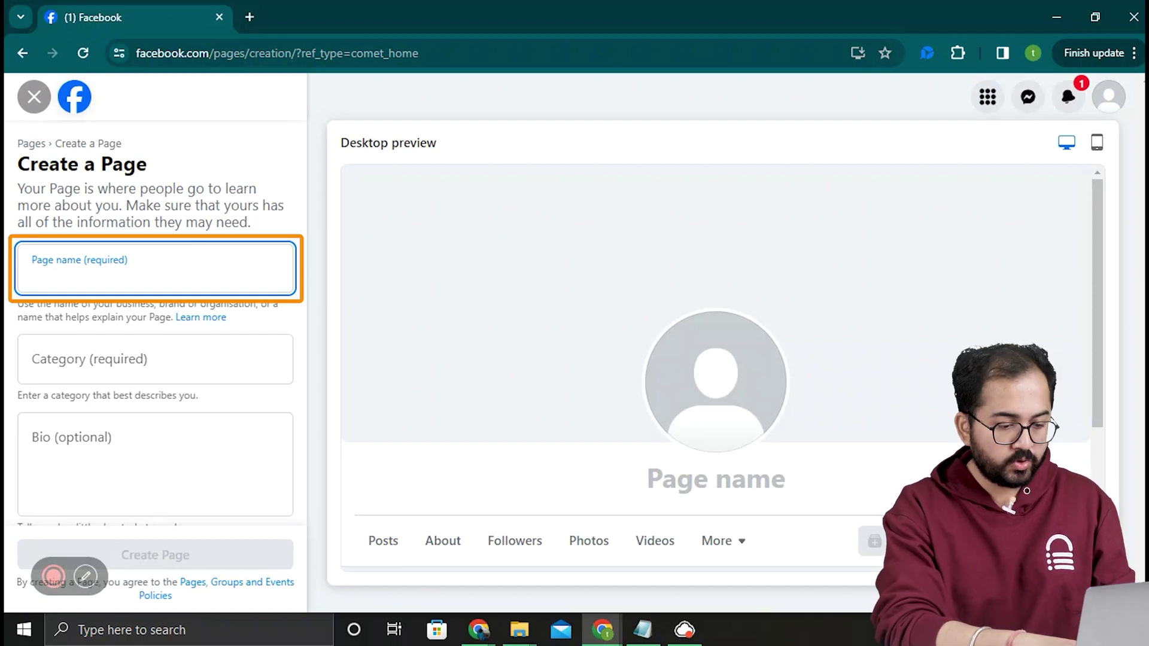
# Create the Brewmaster's Cafe page as a Coffee shop with a single-origin coffee bio
pyautogui.write("Brewmaster's Cafe")
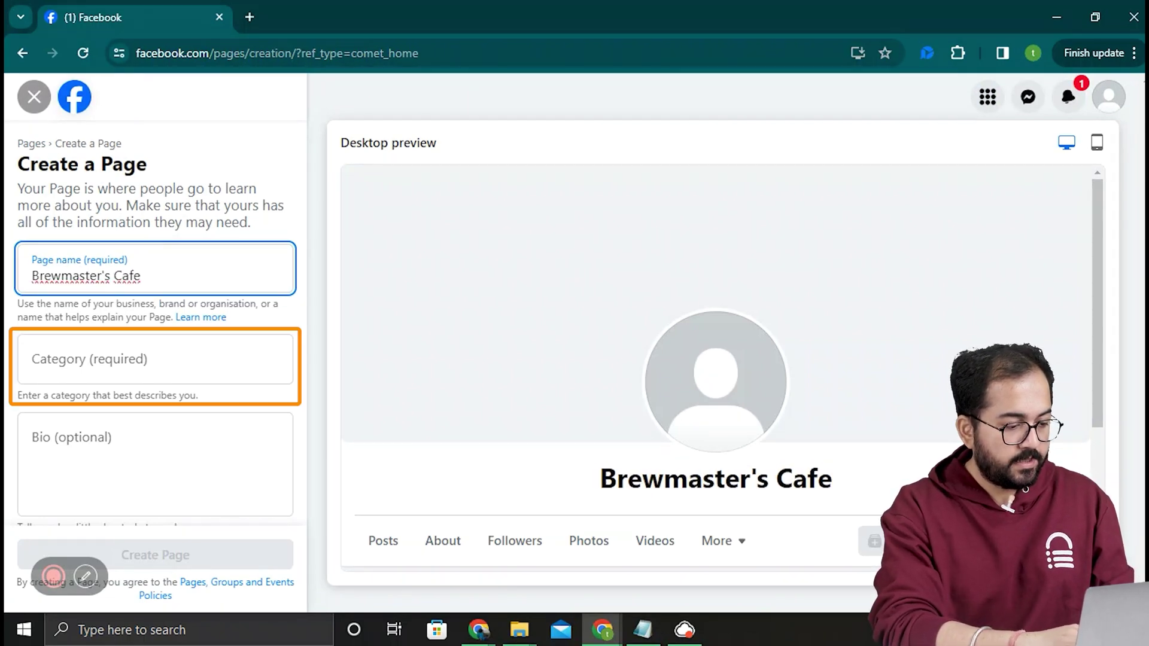
pyautogui.click(147, 373)
pyautogui.write('Coffee')
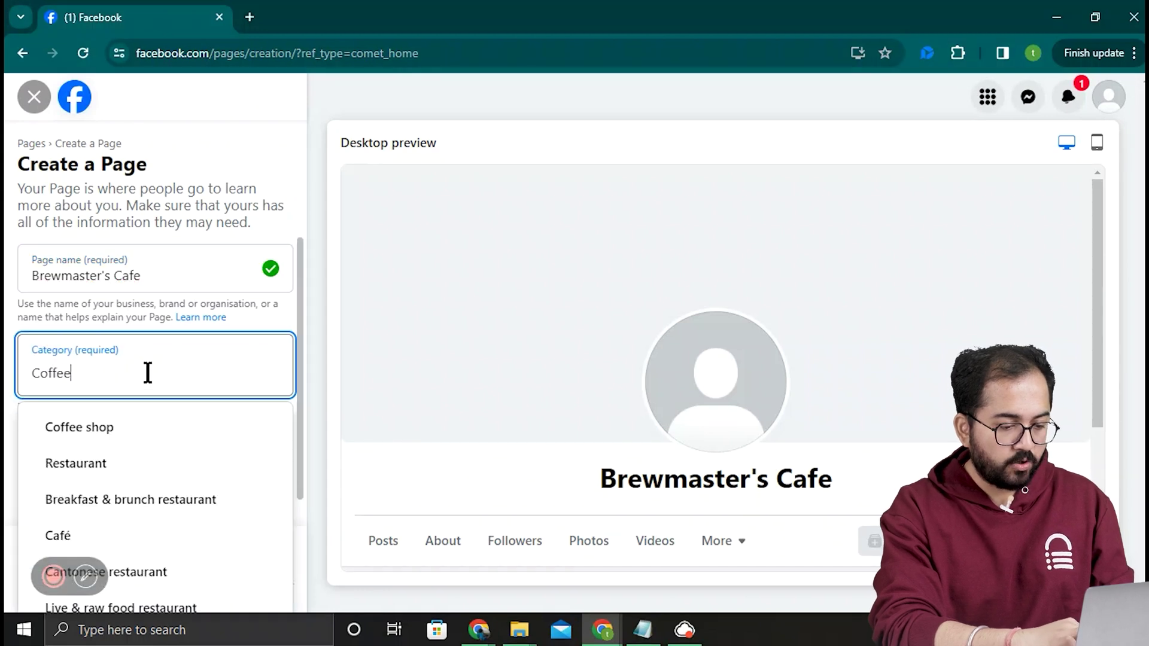
pyautogui.click(150, 437)
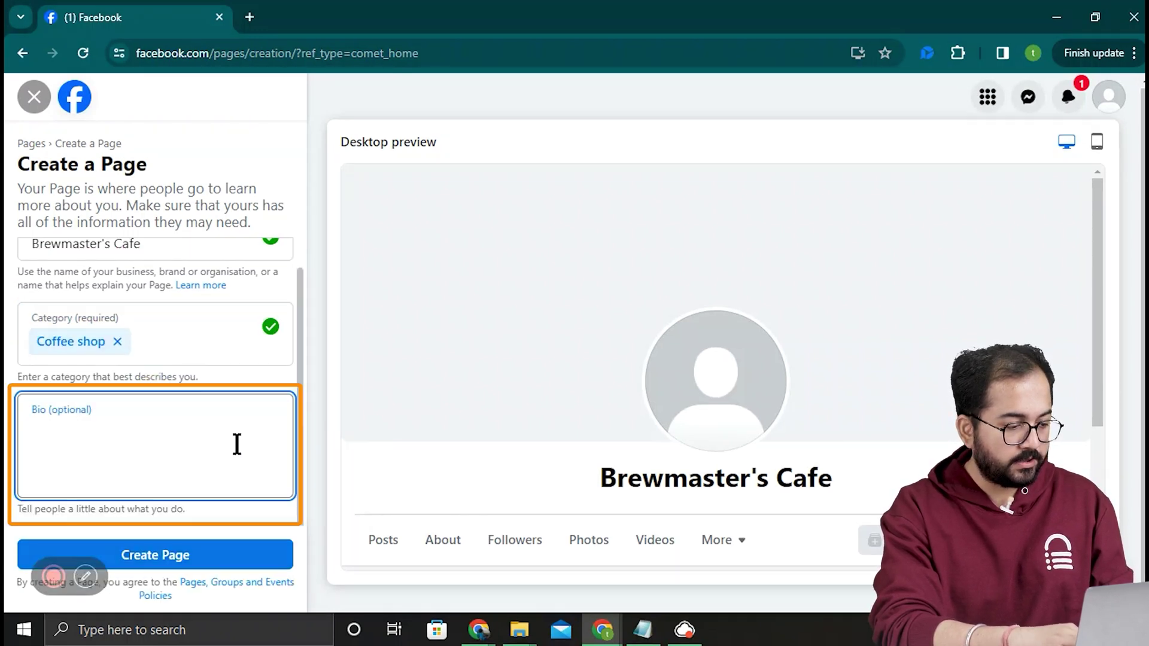
pyautogui.write('A')
pyautogui.press('BackSpace')
pyautogui.write('The one stop shop for single origin coffee from exc')
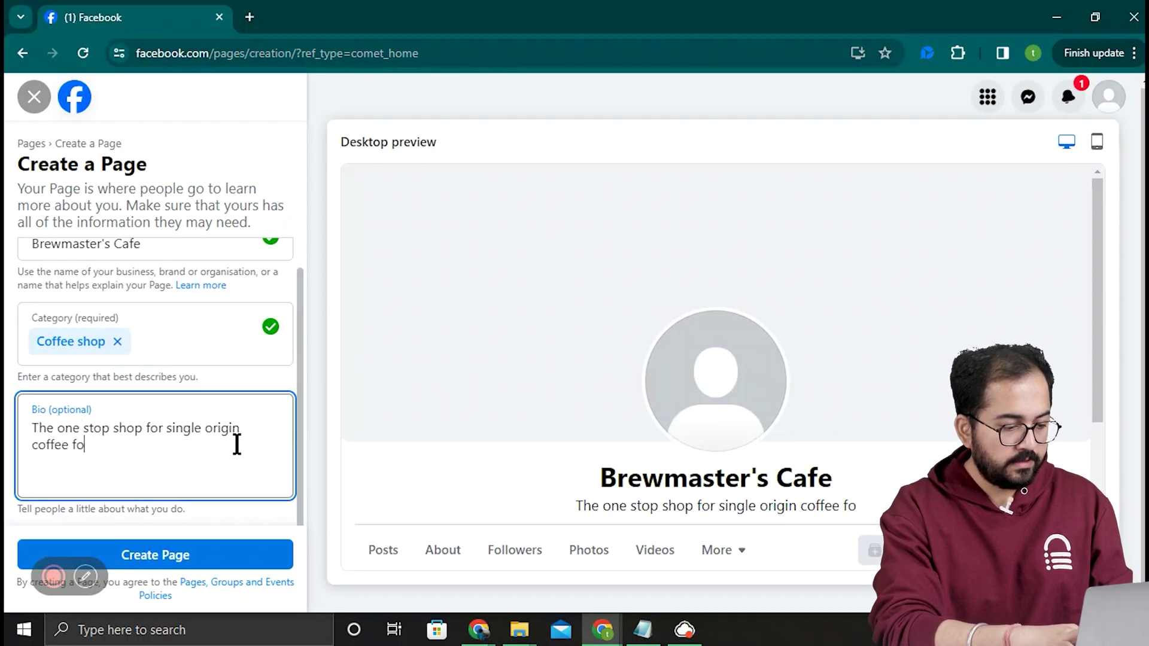
pyautogui.write('lusive plantations arou')
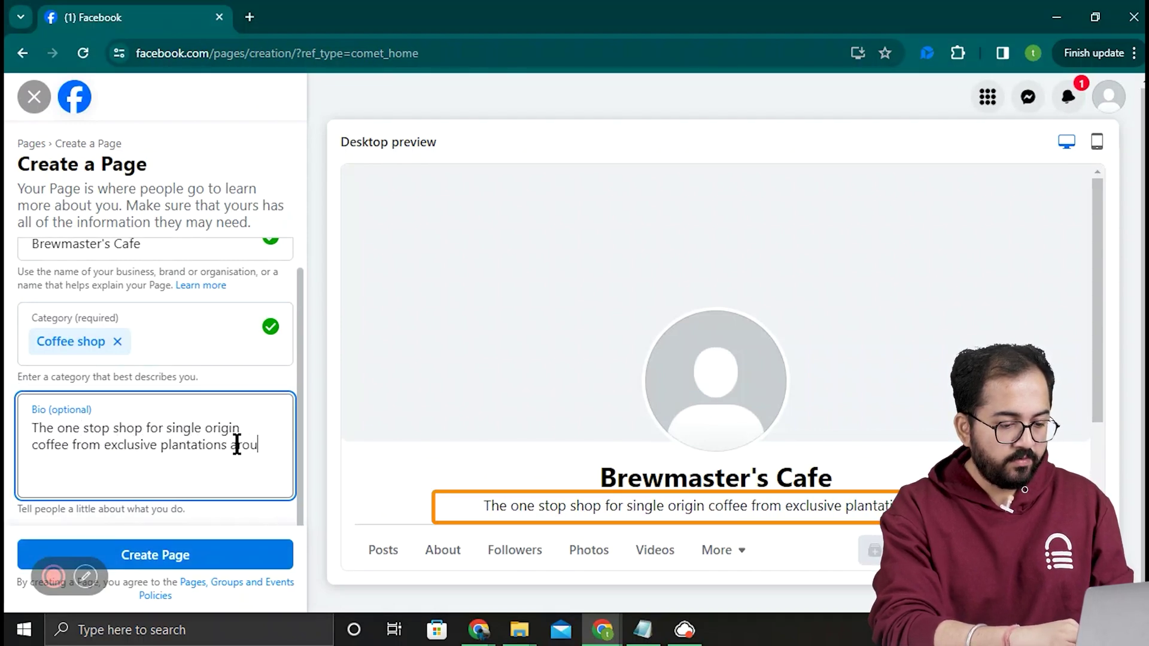
pyautogui.write('nd the world.')
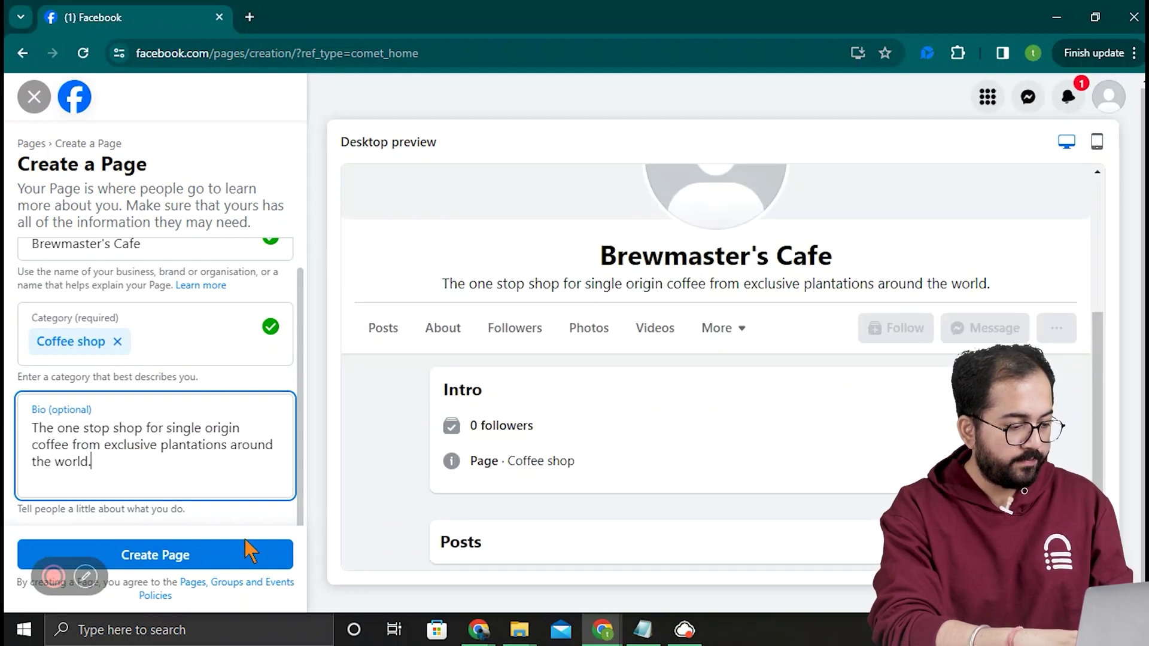
pyautogui.click(205, 559)
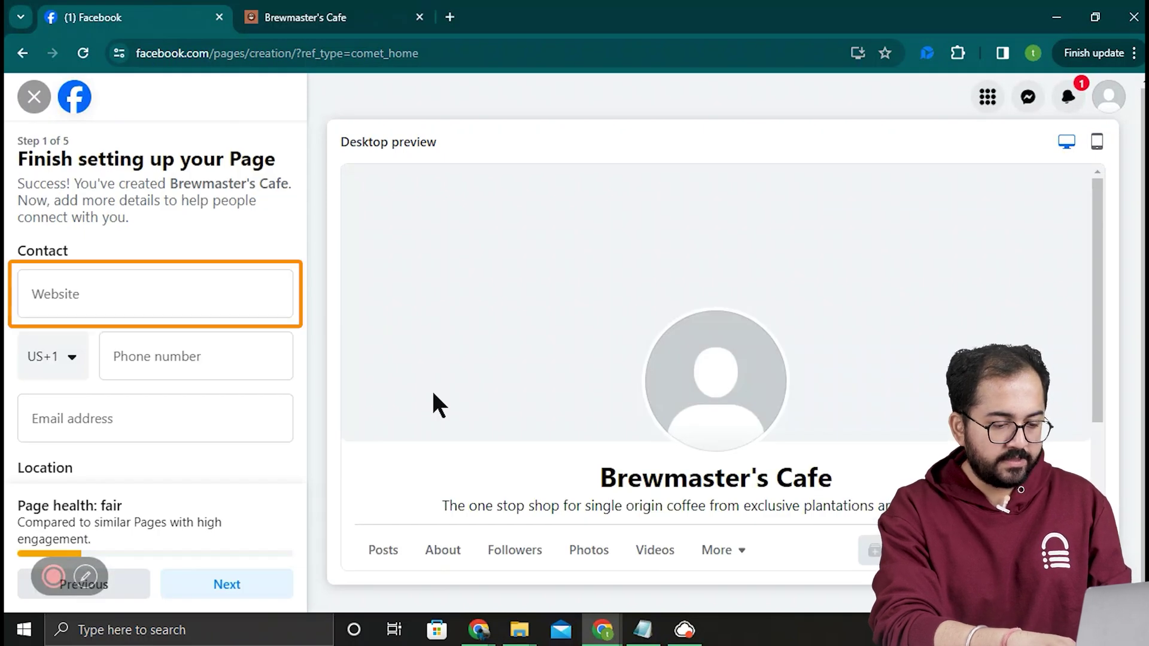
# Paste brewmasterscafe.com into the page's Website field
pyautogui.click(184, 300)
pyautogui.write('https://brewmasterscafe.com/')
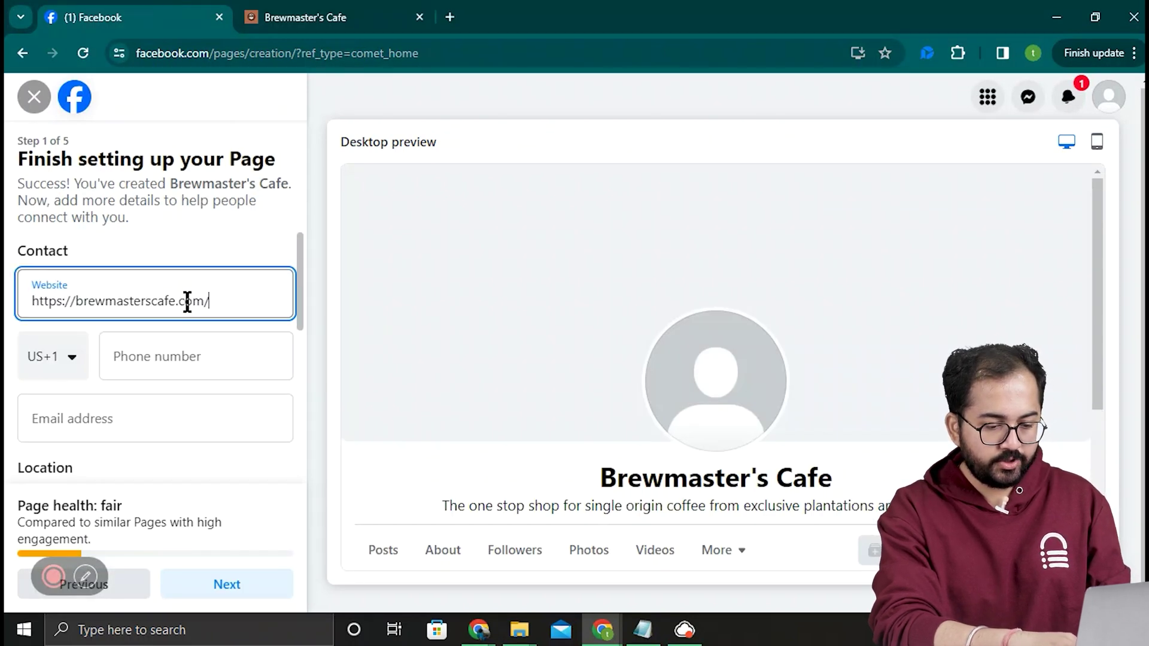
pyautogui.scroll(-3, 189, 397)
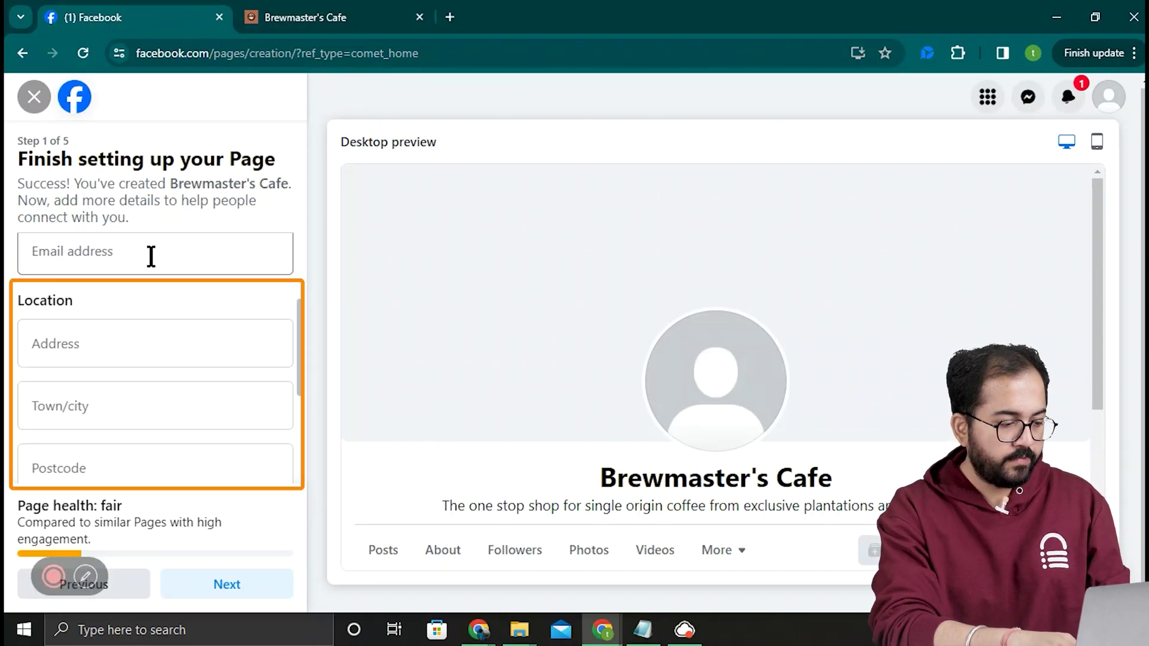
pyautogui.scroll(-3, 84, 298)
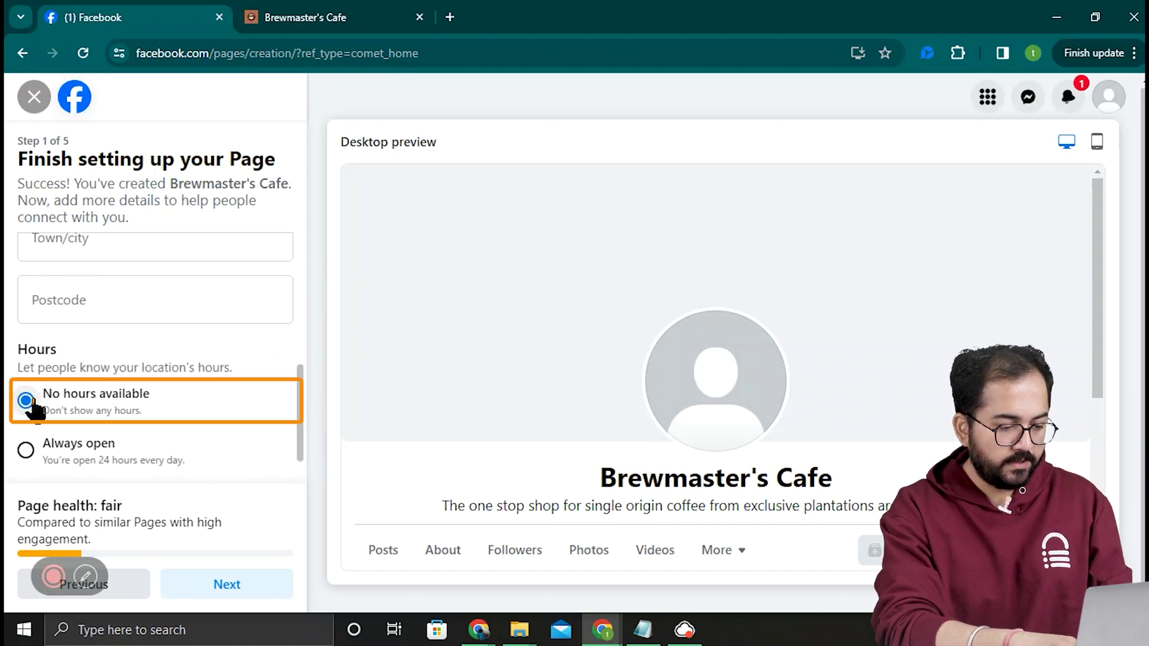
pyautogui.scroll(-1, 231, 384)
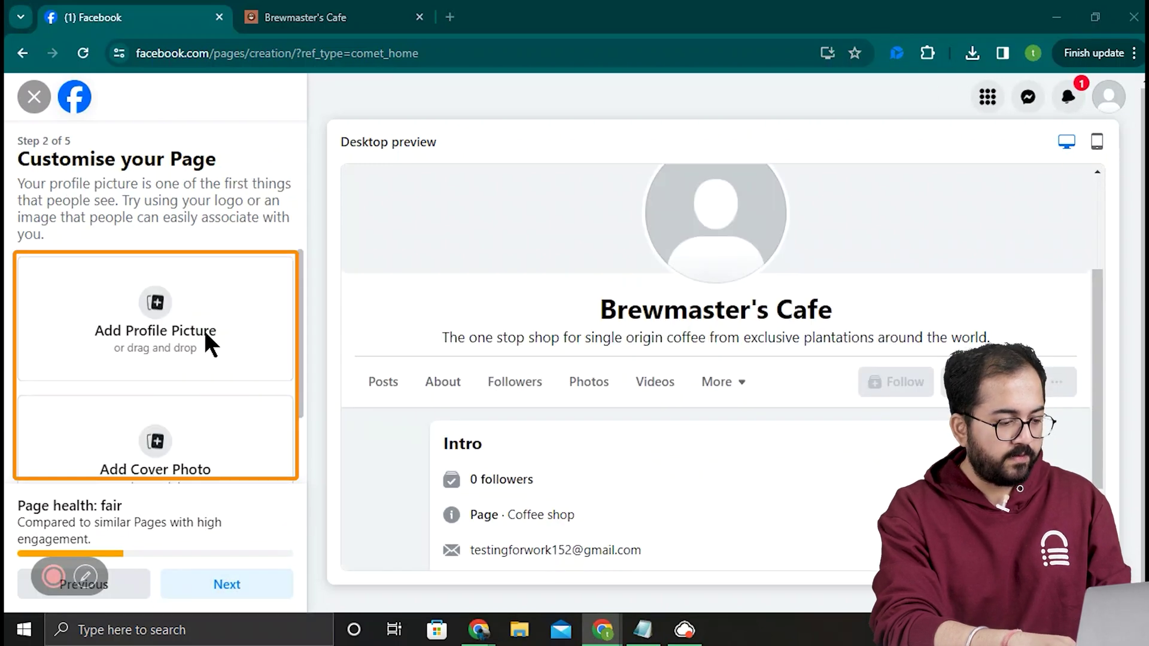
# Add a profile picture and choose Start Order as the page's action button
pyautogui.click(205, 341)
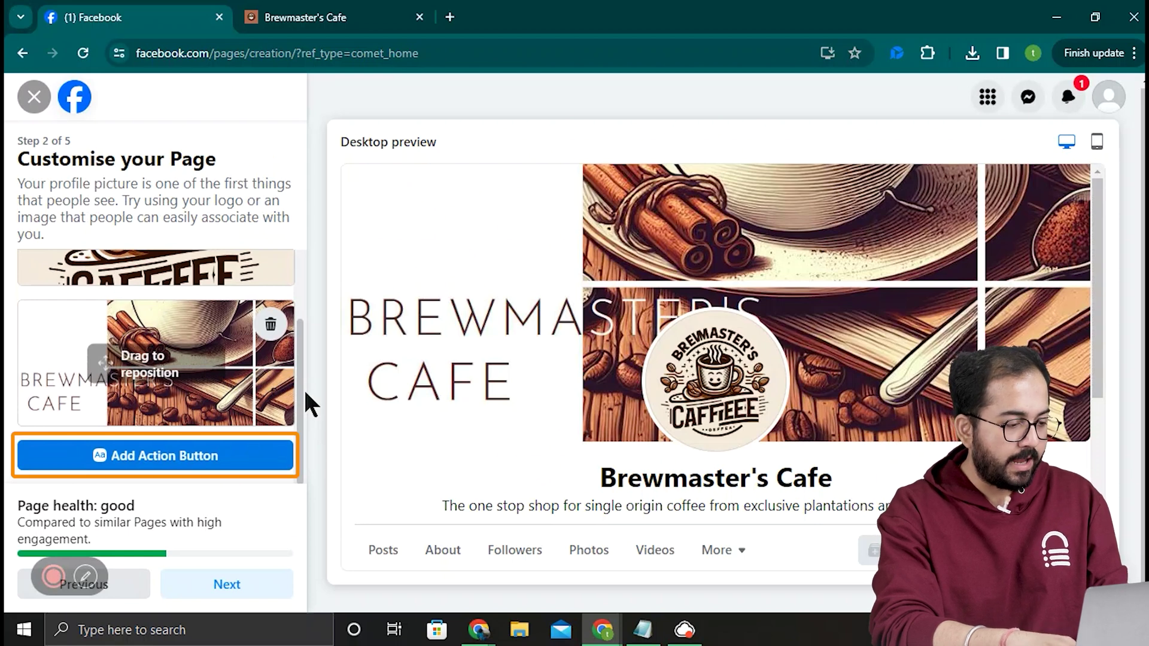
pyautogui.click(276, 459)
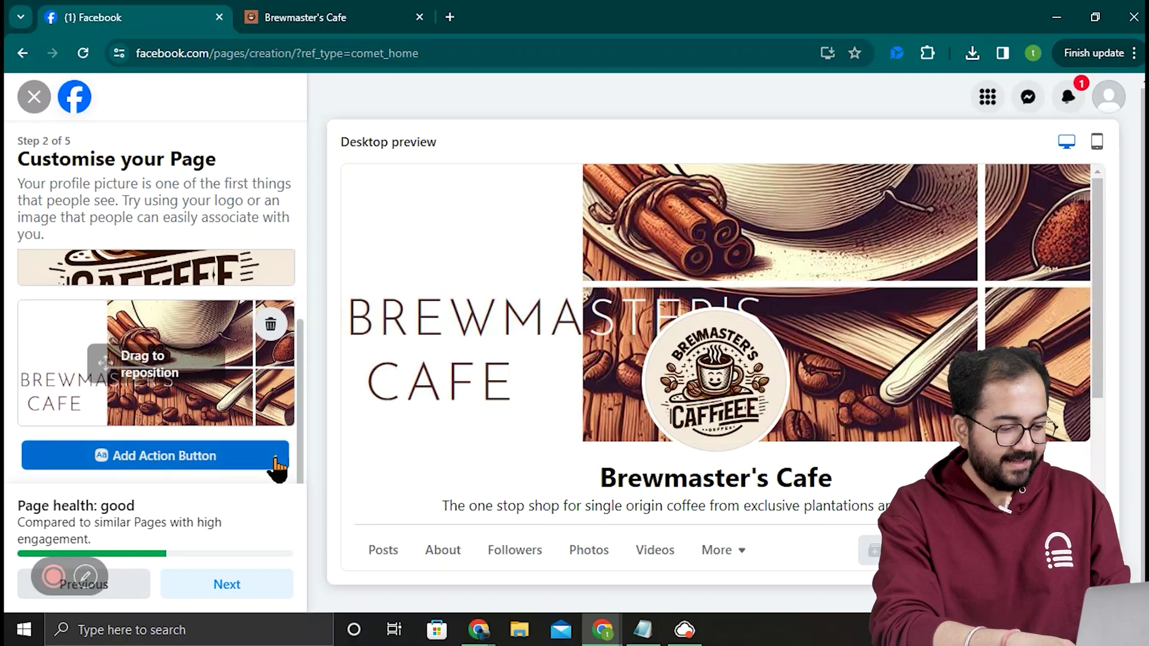
pyautogui.scroll(-5, 770, 317)
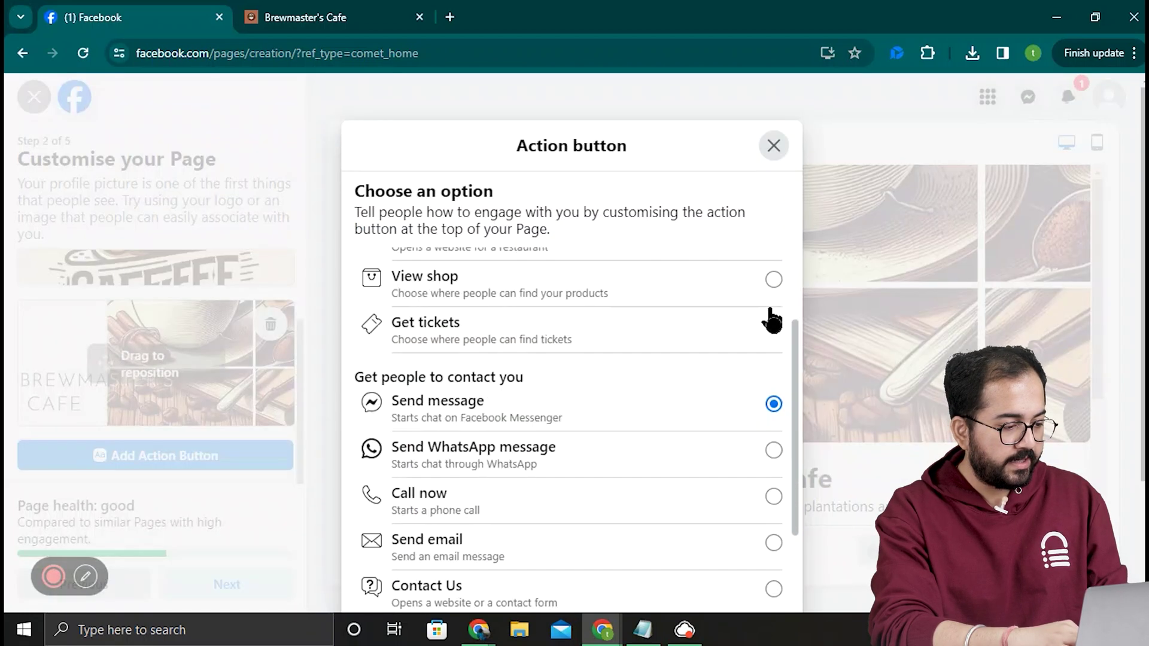
pyautogui.scroll(-3, 762, 549)
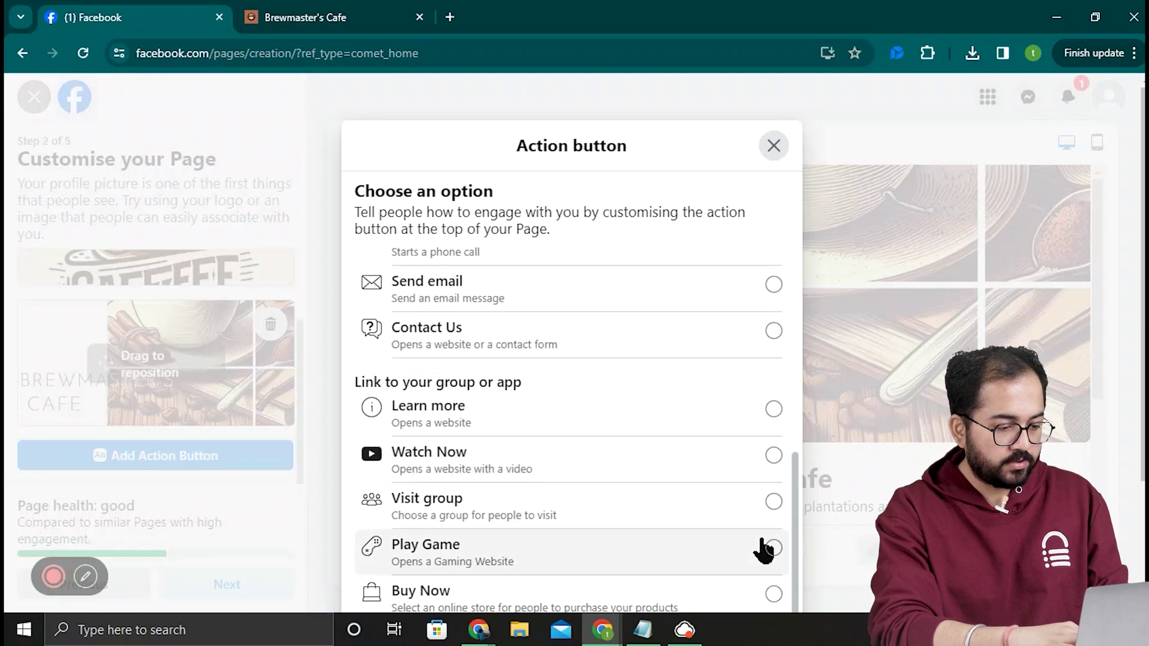
pyautogui.scroll(-3, 851, 542)
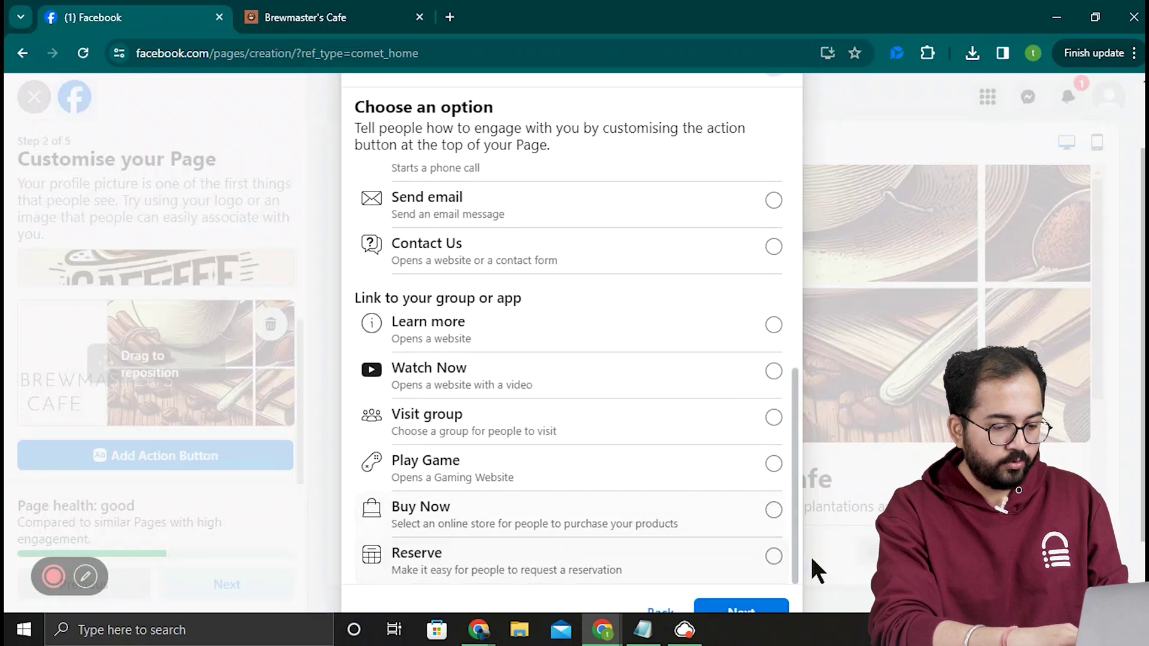
pyautogui.click(773, 434)
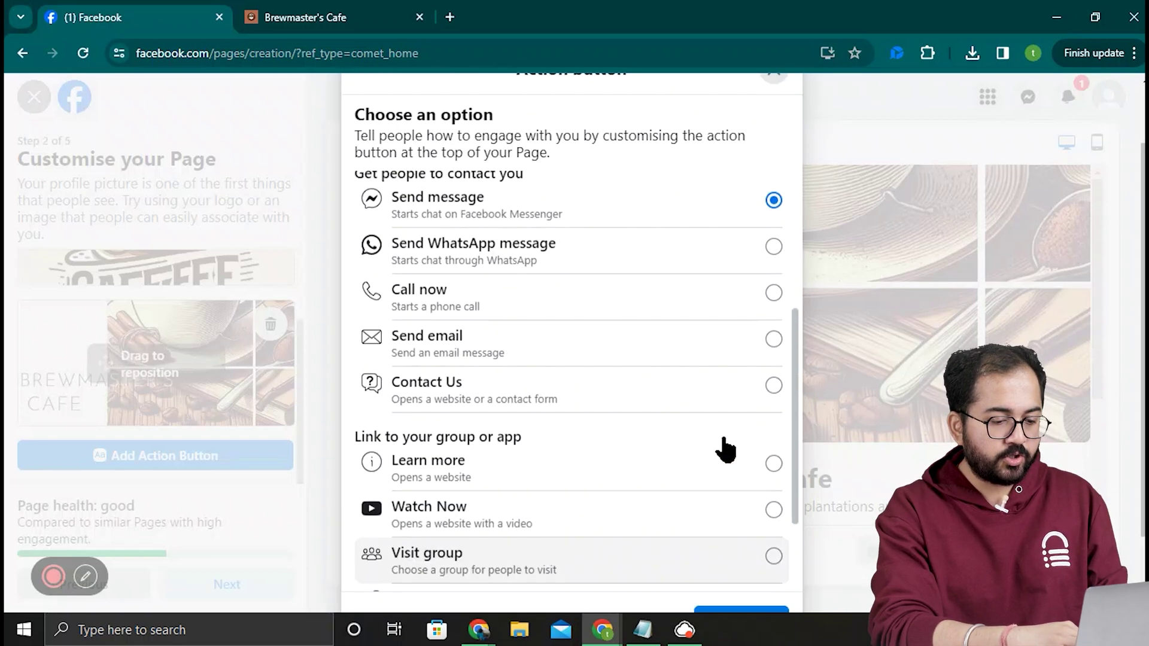
pyautogui.scroll(5, 718, 448)
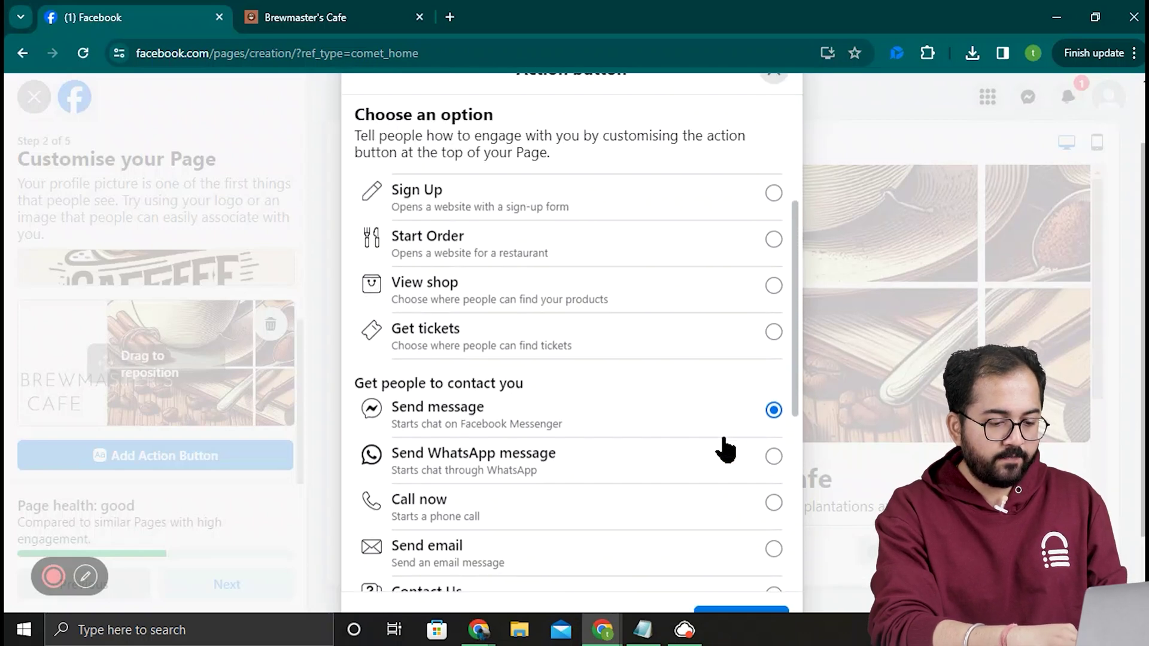
pyautogui.click(773, 343)
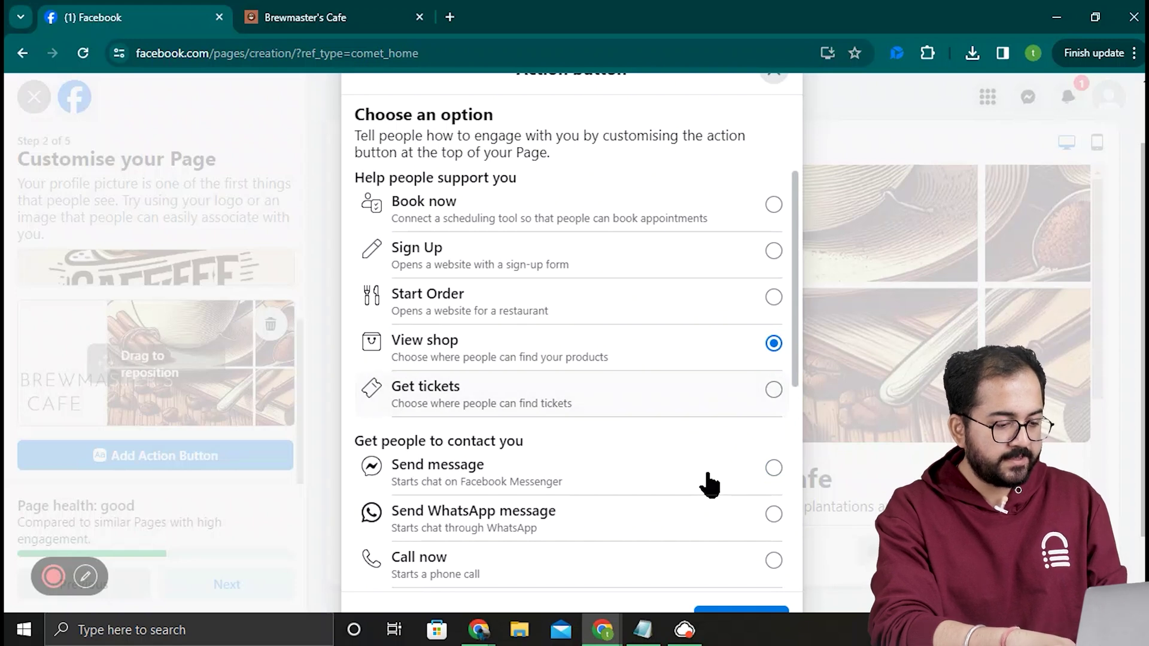
pyautogui.click(773, 297)
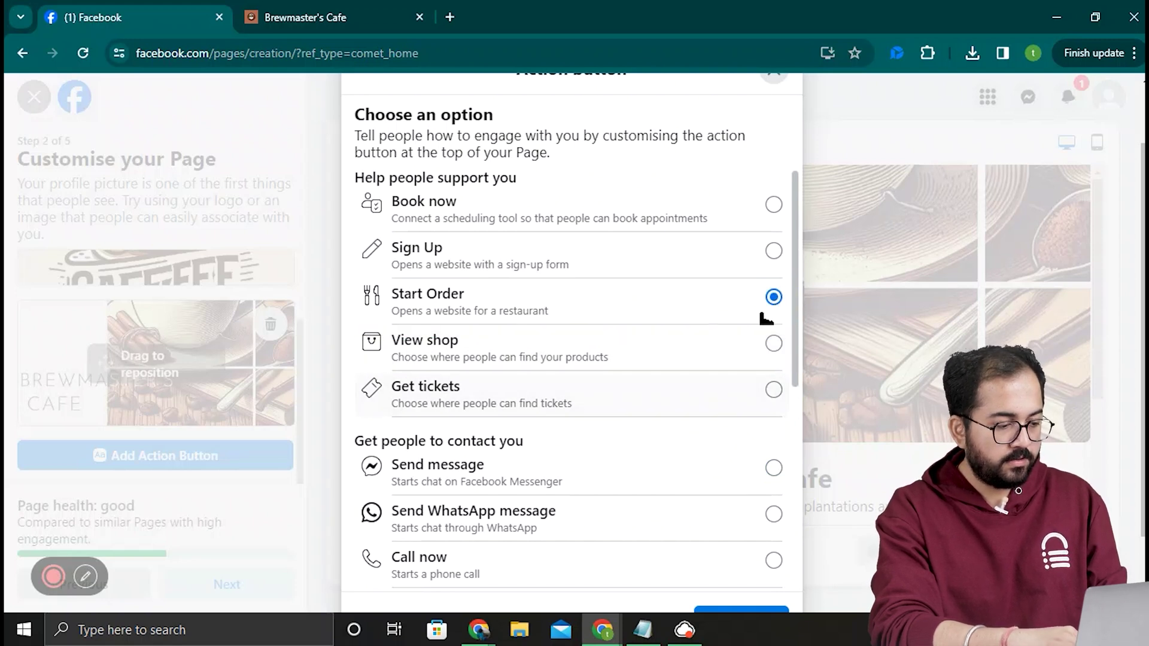
pyautogui.scroll(-5, 771, 419)
pyautogui.click(762, 548)
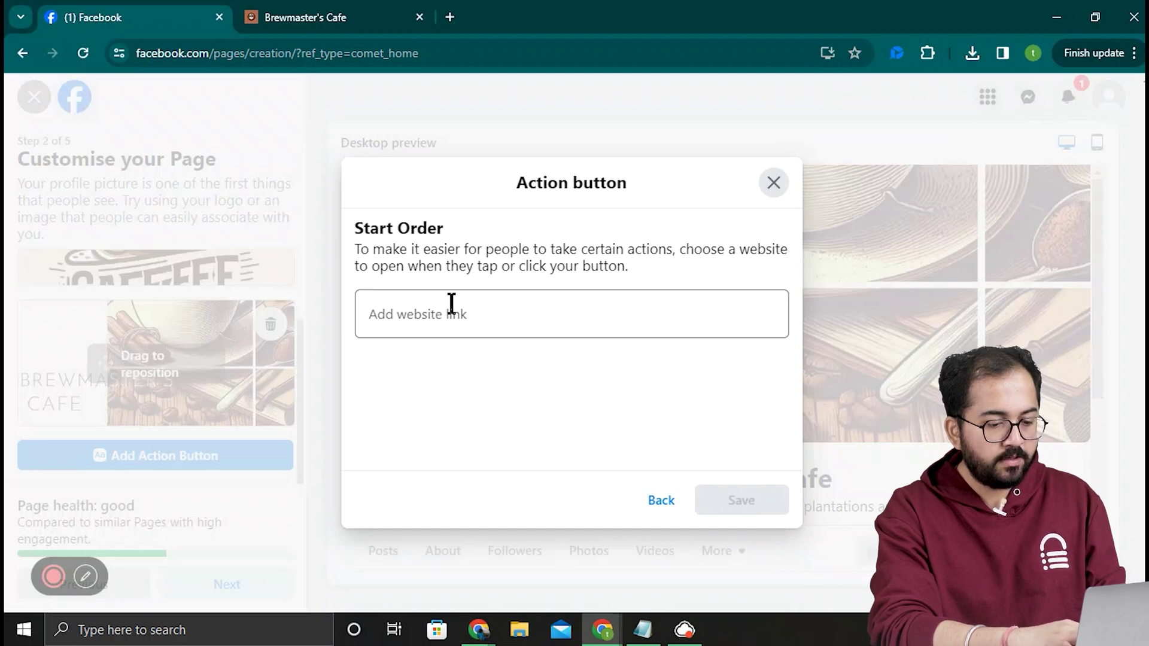
# Link the Start Order button to the shop URL and save it
pyautogui.click(485, 315)
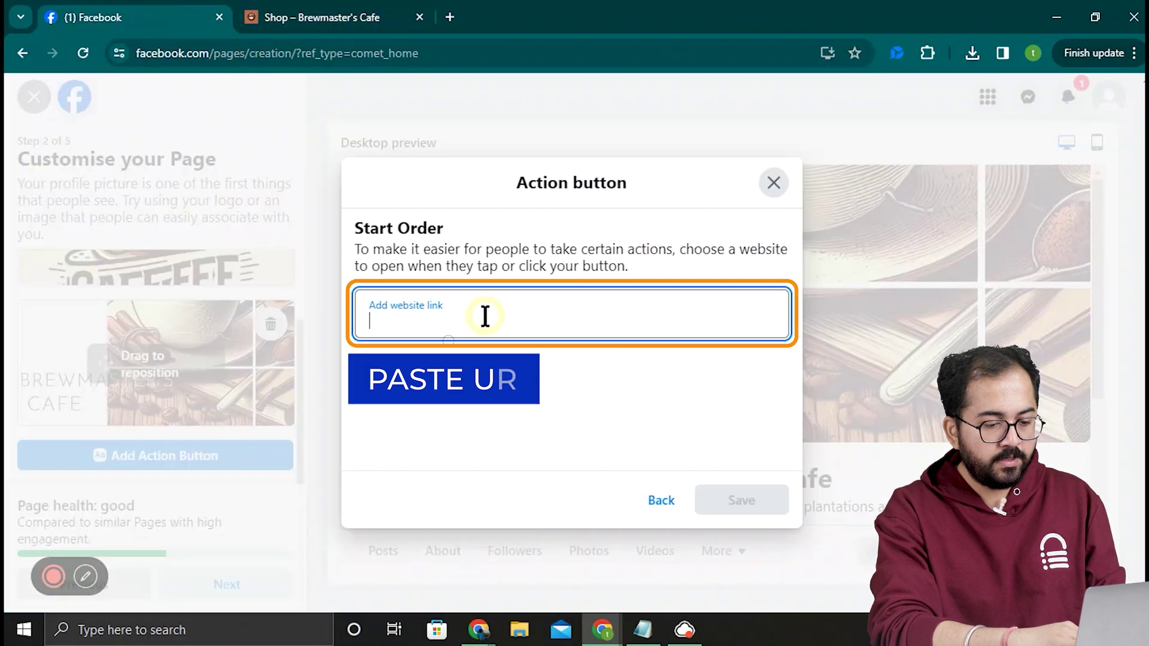
pyautogui.write('https://brewmasterscafe.com/index.php/shop/')
pyautogui.click(757, 508)
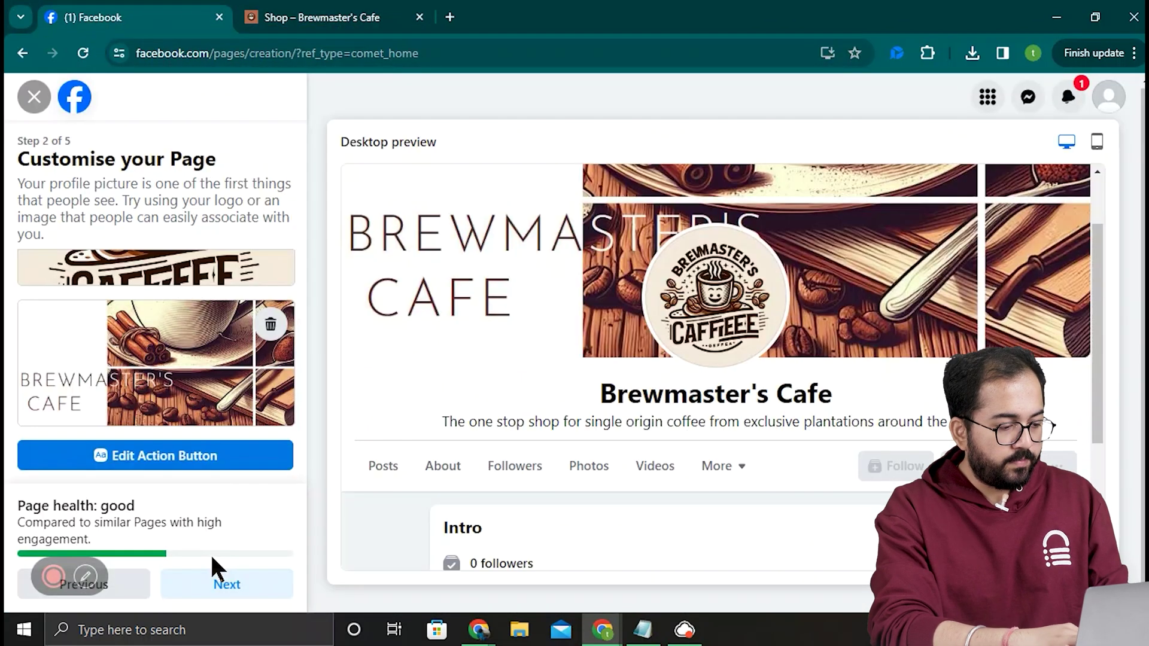
pyautogui.click(214, 584)
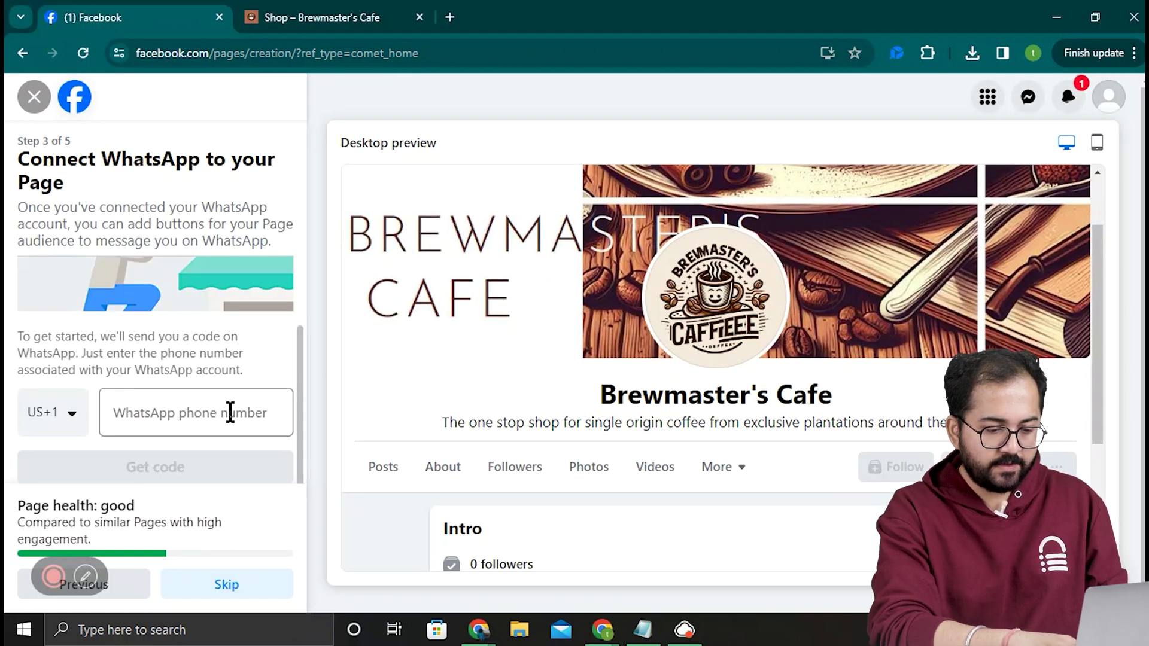
# Skip connecting WhatsApp and move past the audience-building step
pyautogui.click(230, 412)
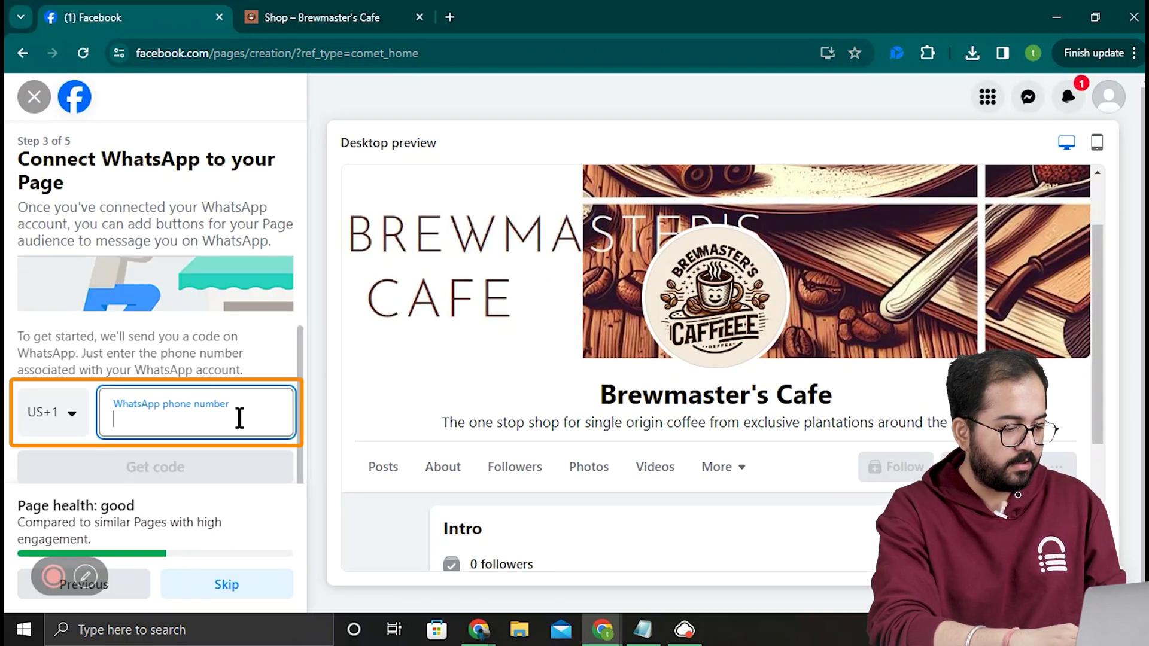
pyautogui.click(278, 589)
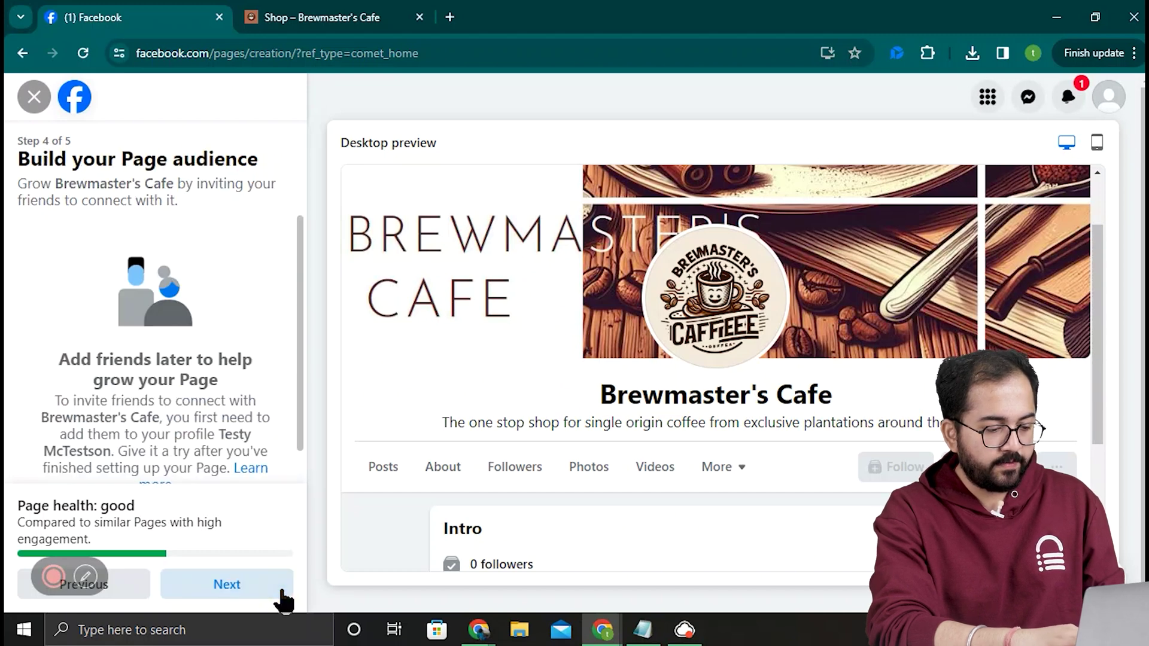
pyautogui.scroll(-1, 302, 464)
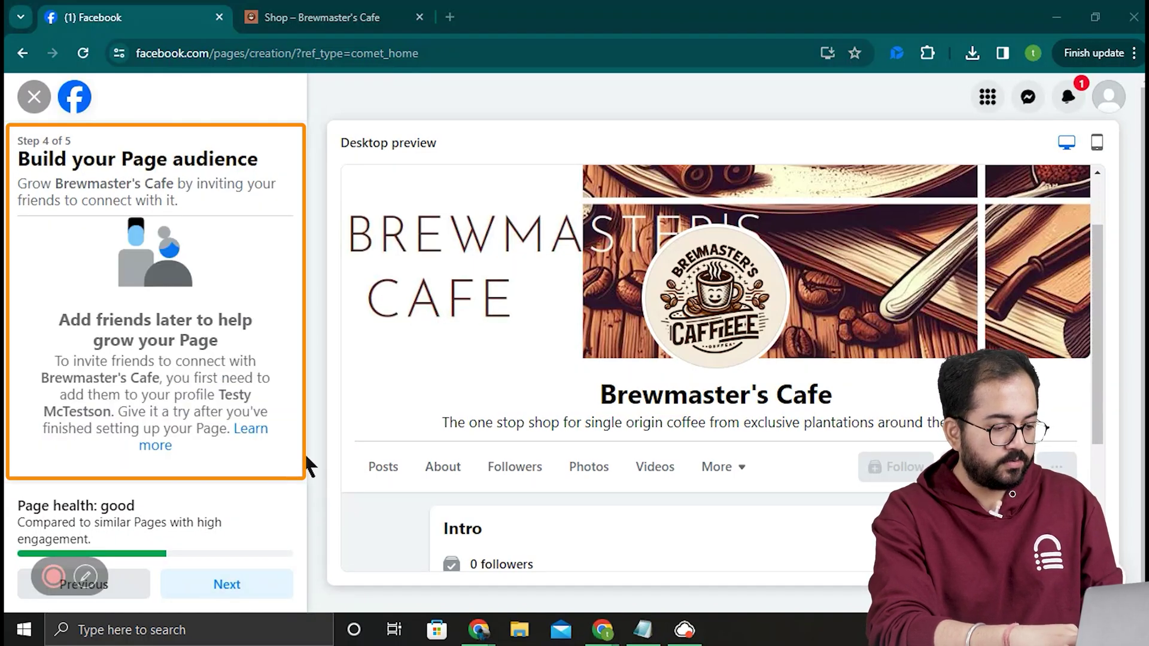
pyautogui.click(252, 584)
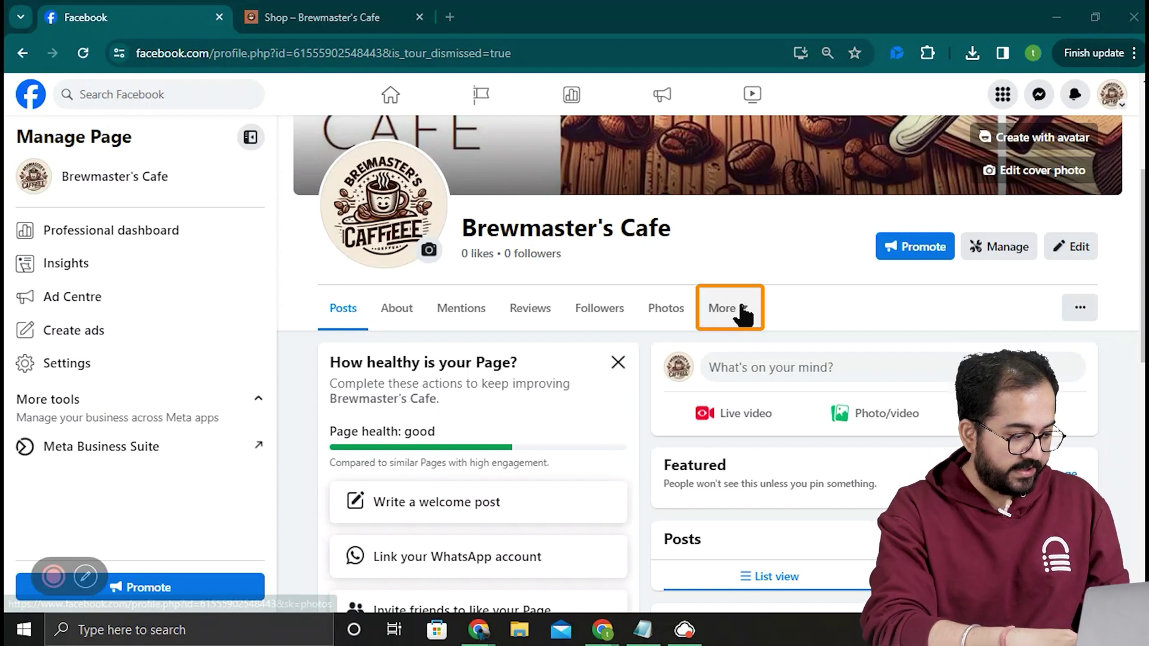
# Hide the Music, Check-ins and Sports sections in Manage Sections and save
pyautogui.click(741, 309)
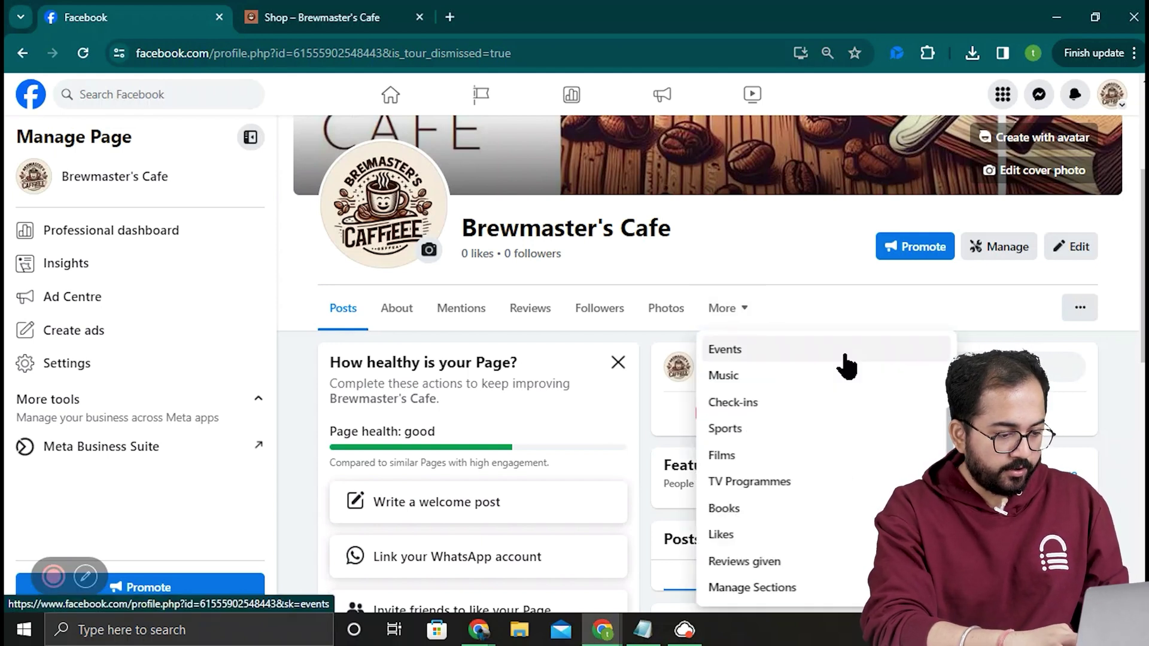
pyautogui.click(752, 587)
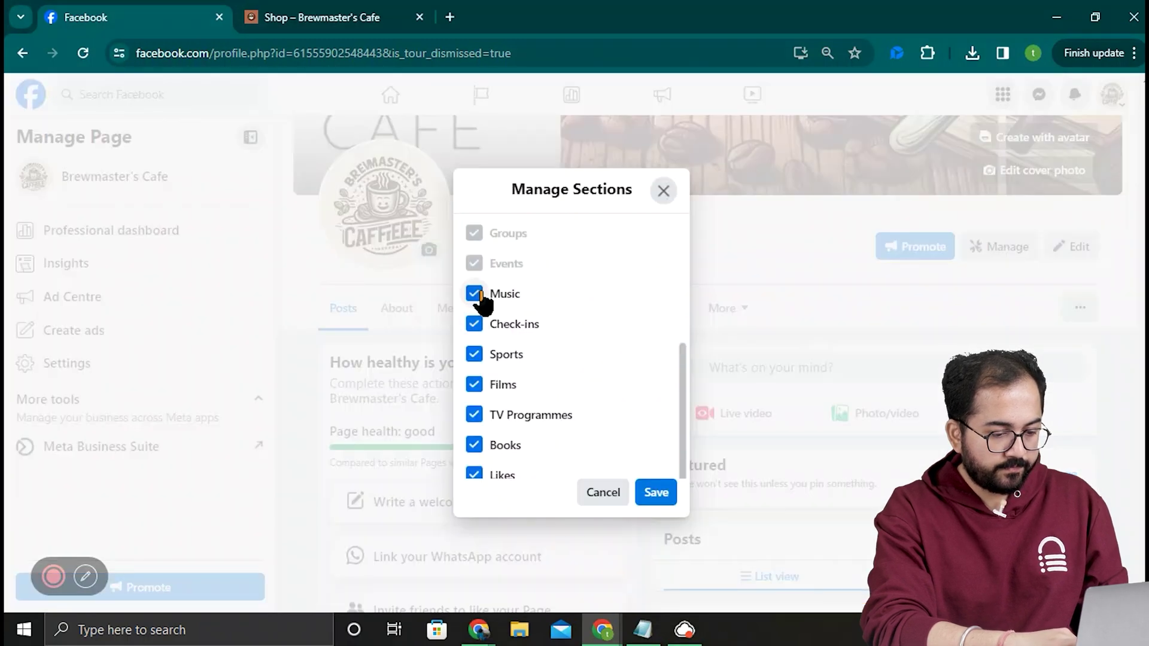
pyautogui.click(474, 293)
pyautogui.click(476, 354)
pyautogui.scroll(-2, 572, 359)
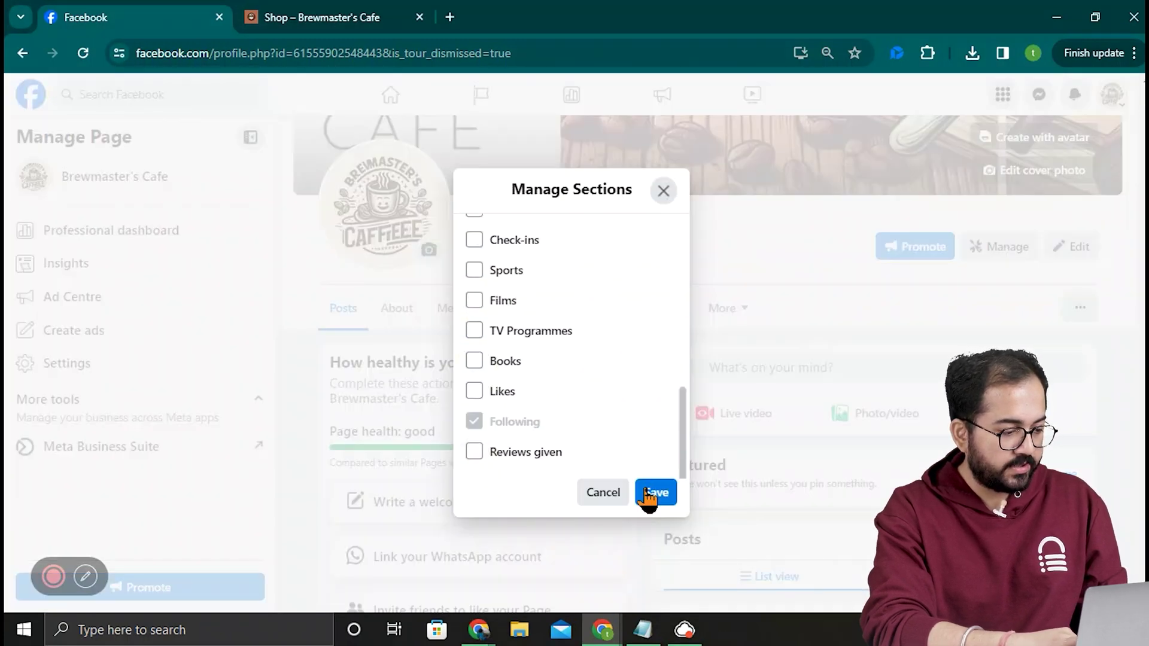
pyautogui.click(652, 490)
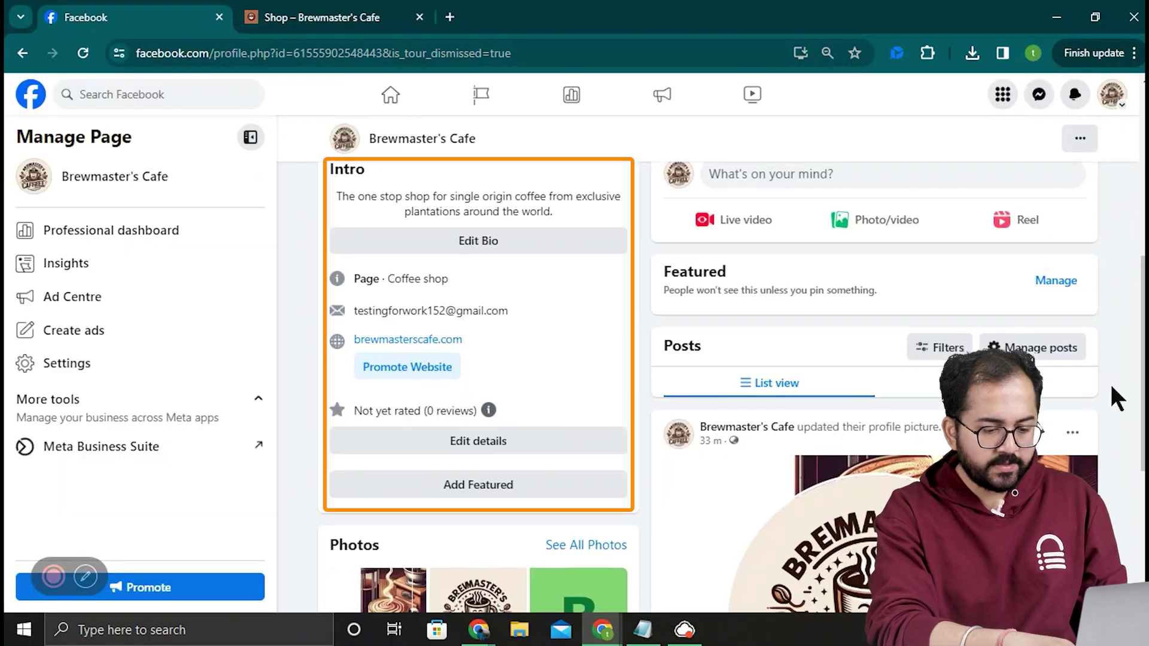
# Save a ££ Moderate price range in the page details, then return to the profile
pyautogui.click(573, 443)
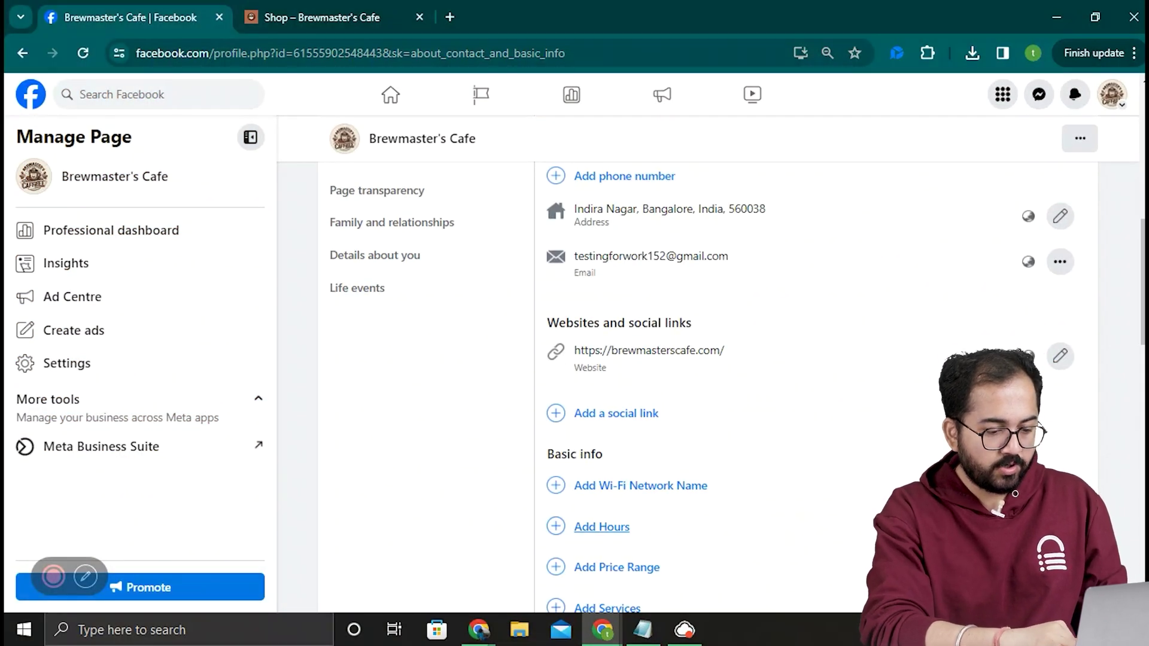
pyautogui.scroll(-3, 1015, 494)
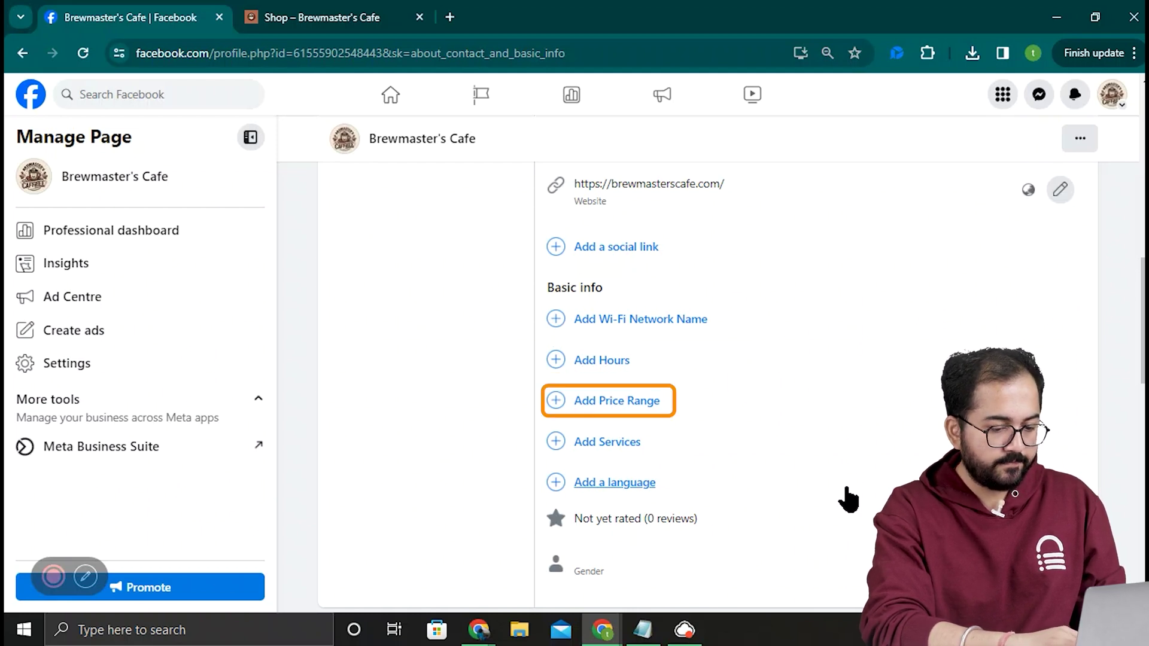
pyautogui.scroll(-3, 848, 499)
pyautogui.click(622, 223)
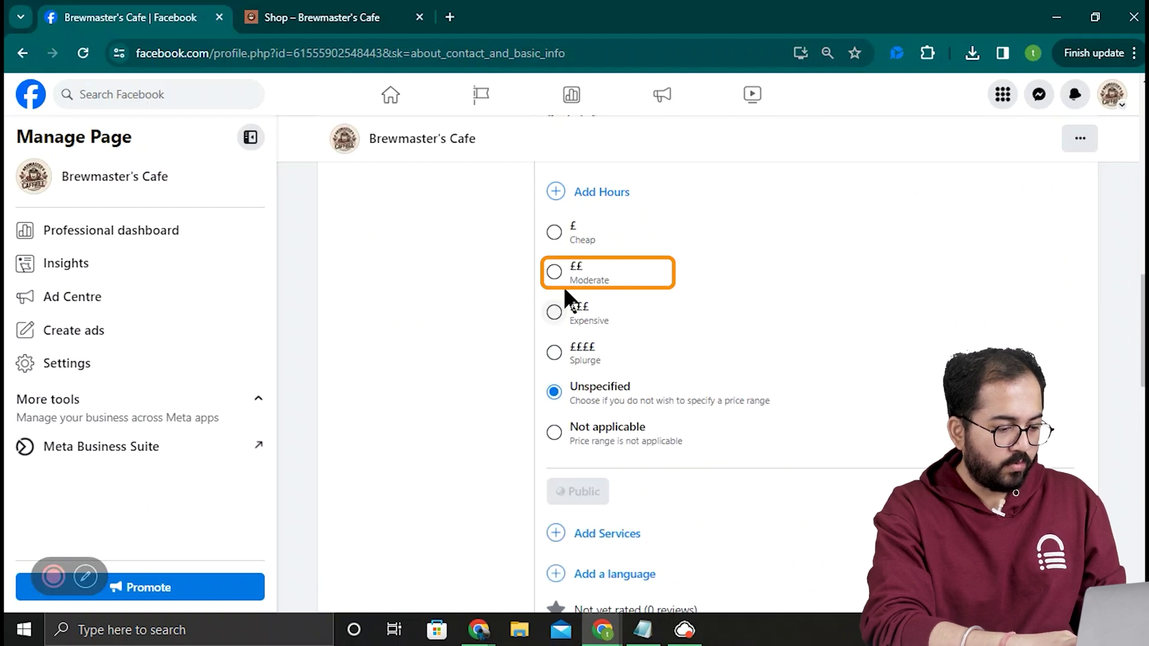
pyautogui.click(557, 274)
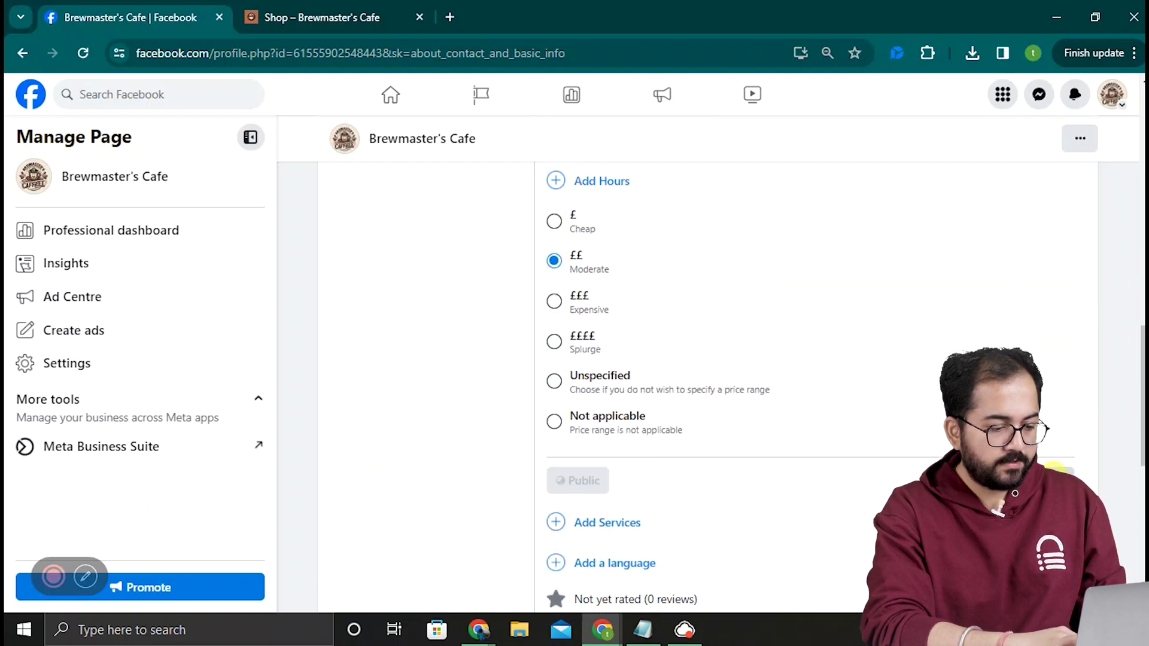
pyautogui.click(1054, 476)
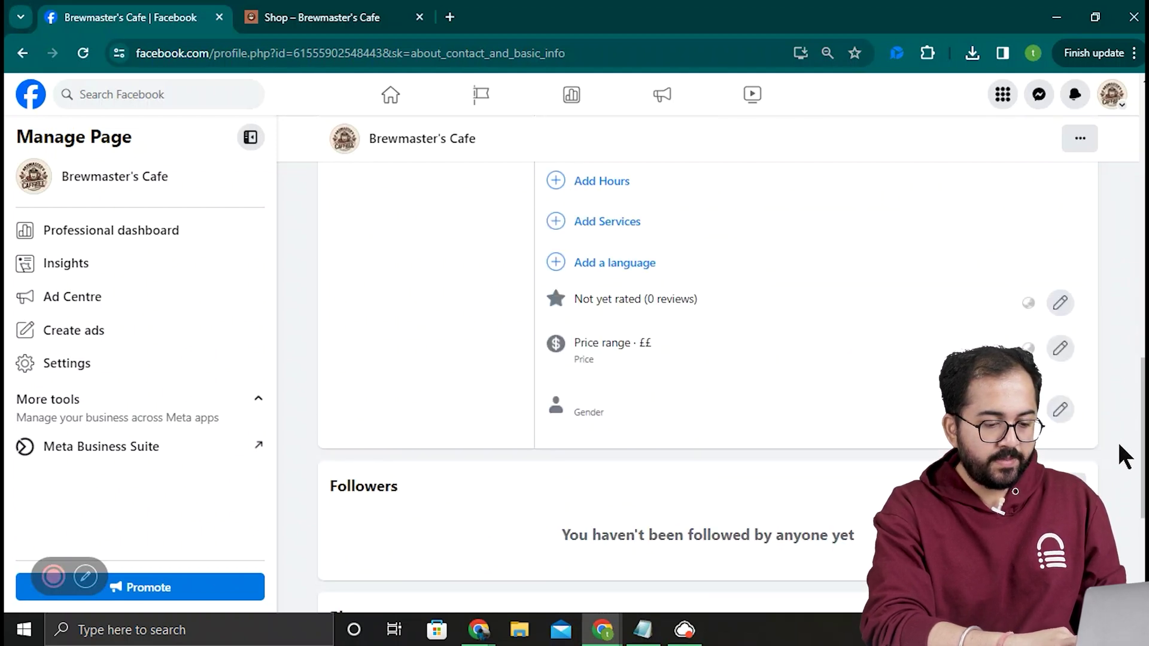
pyautogui.scroll(8, 1120, 453)
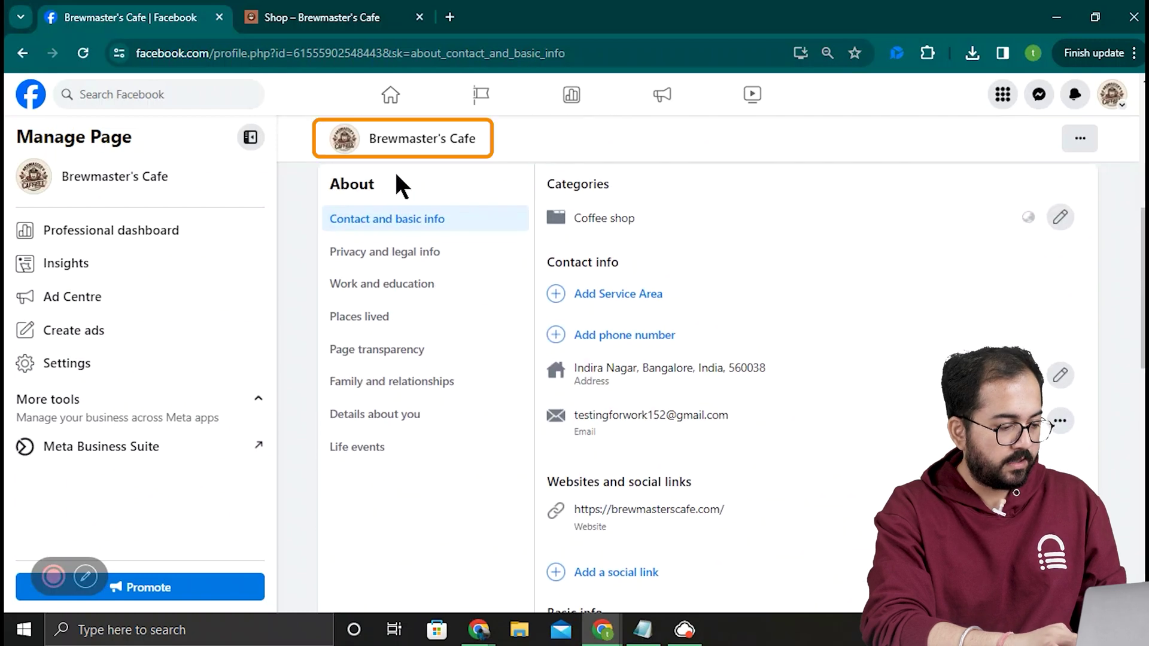
pyautogui.click(392, 144)
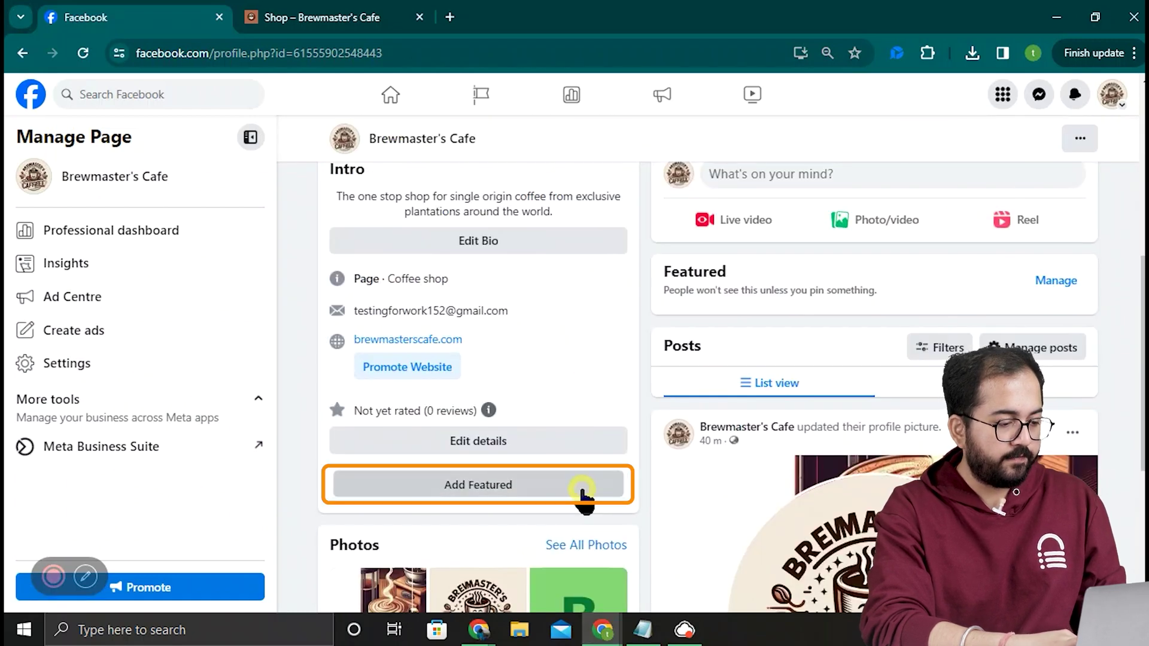
# Create a 'Rare Coffees' featured collection from uploaded coffee photos
pyautogui.click(583, 494)
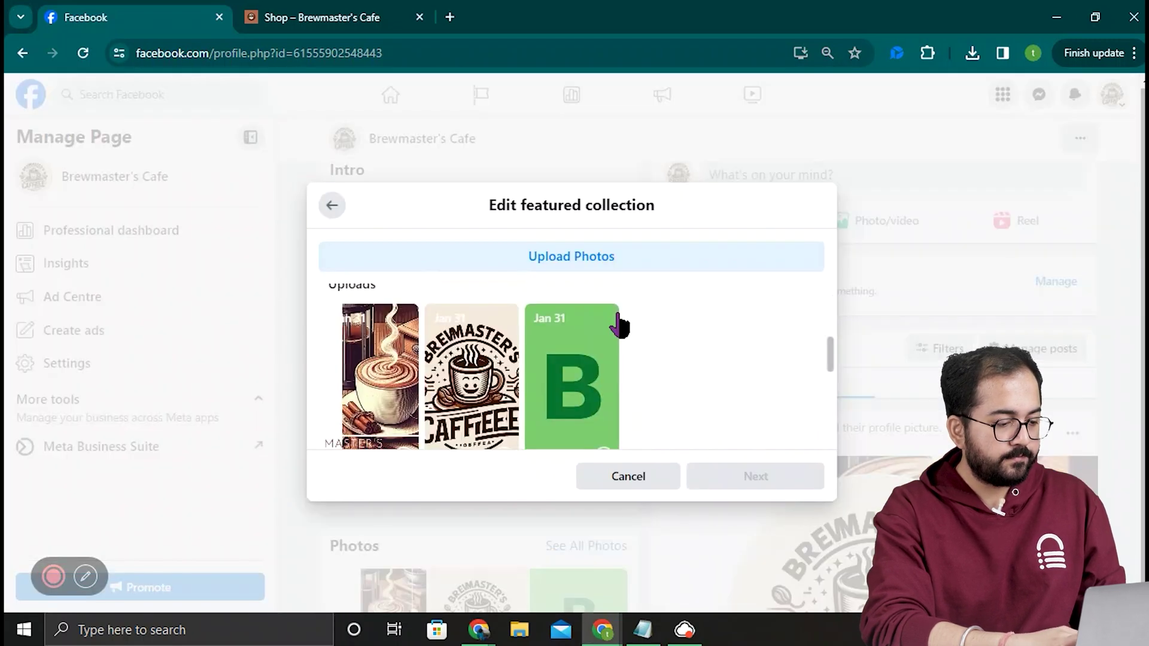
pyautogui.click(632, 263)
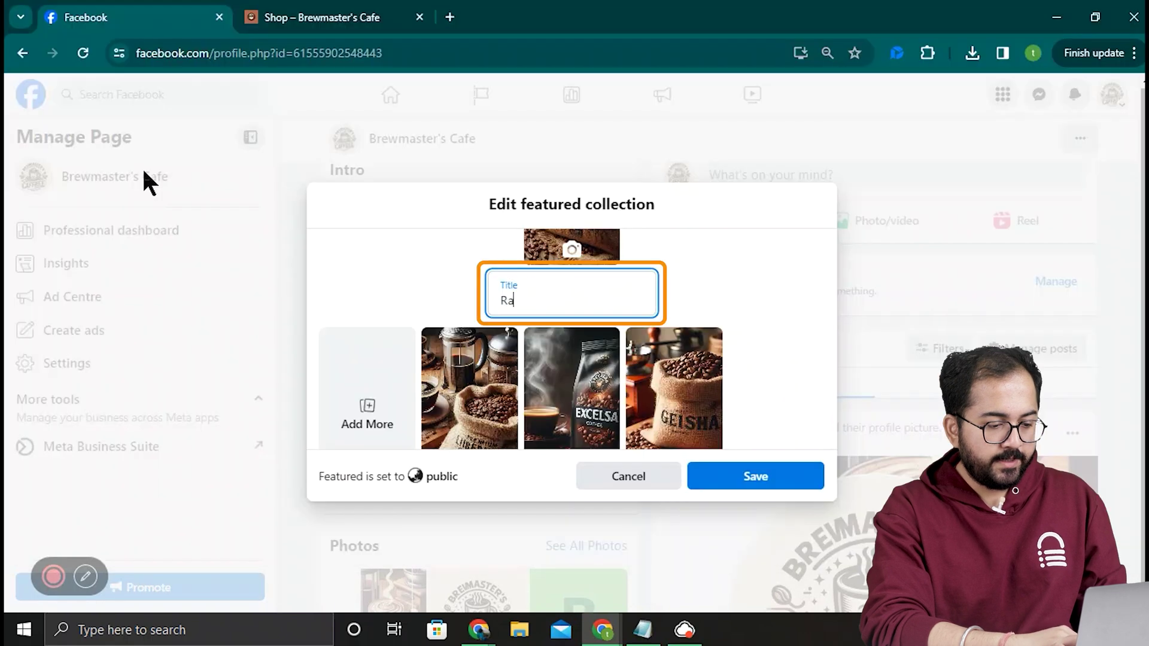
pyautogui.write('re Coffees')
pyautogui.scroll(3, 571, 359)
pyautogui.click(781, 479)
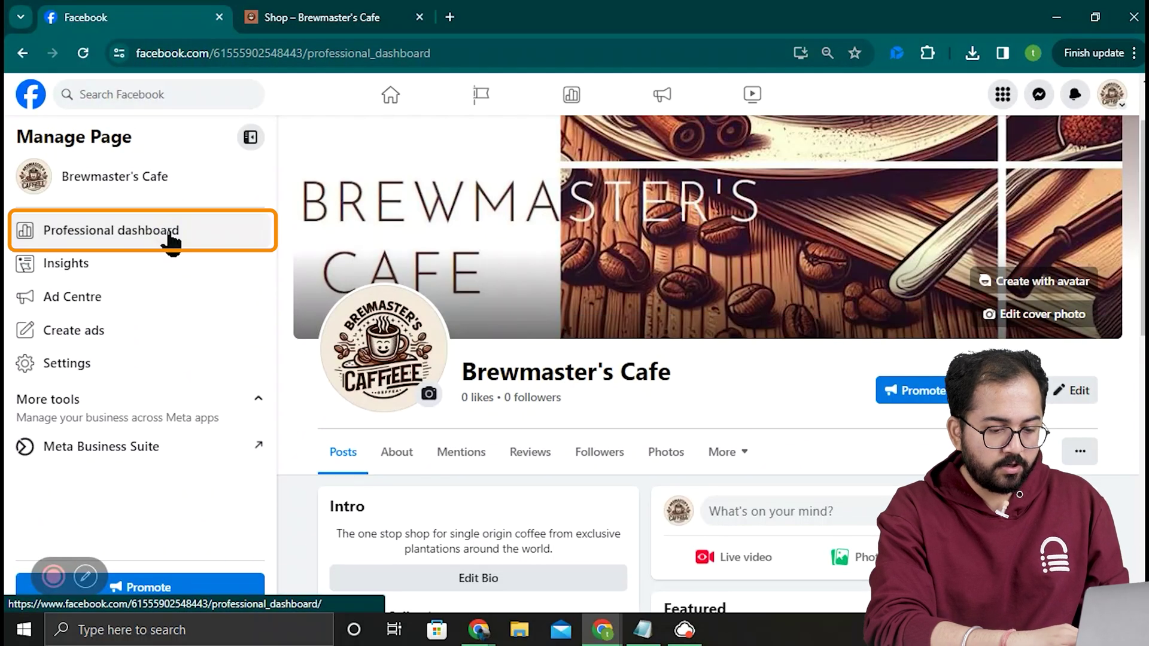
# Start a menu tab from the professional dashboard and add the Brewmaster Menu photo
pyautogui.click(172, 240)
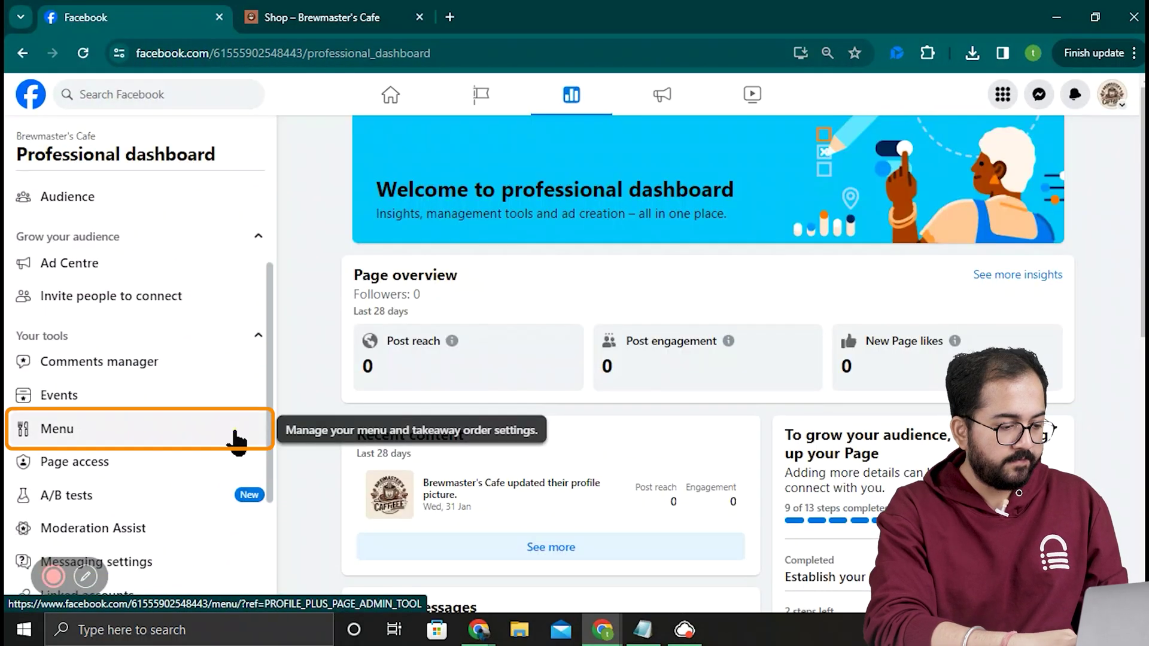
pyautogui.click(233, 434)
pyautogui.click(866, 574)
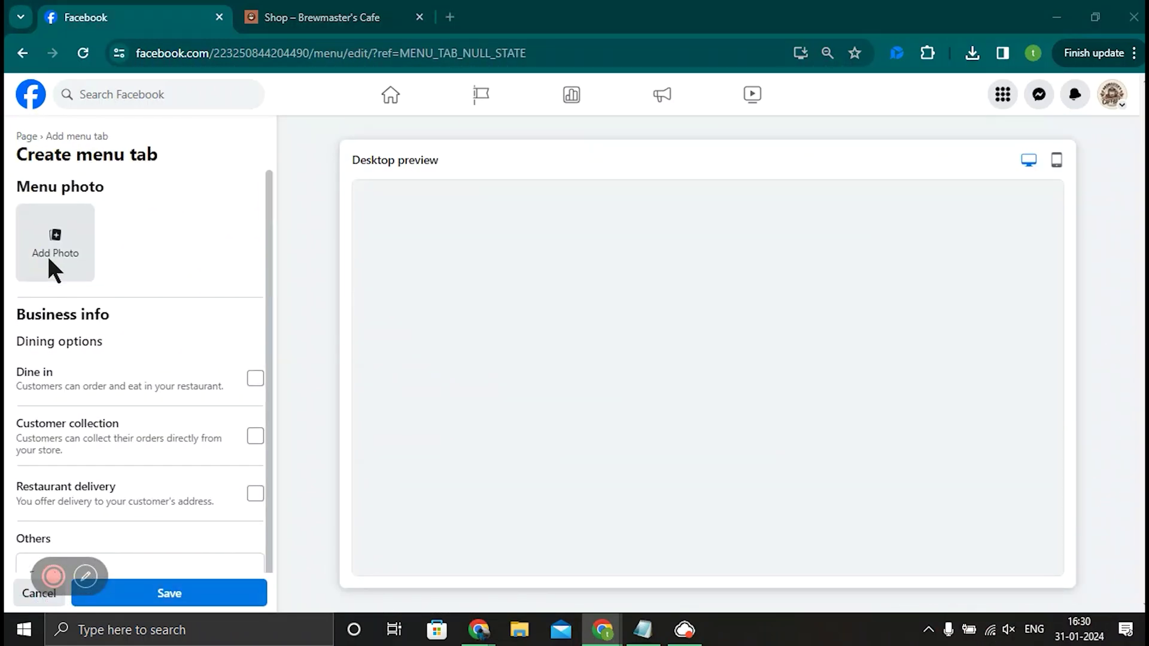
pyautogui.click(49, 260)
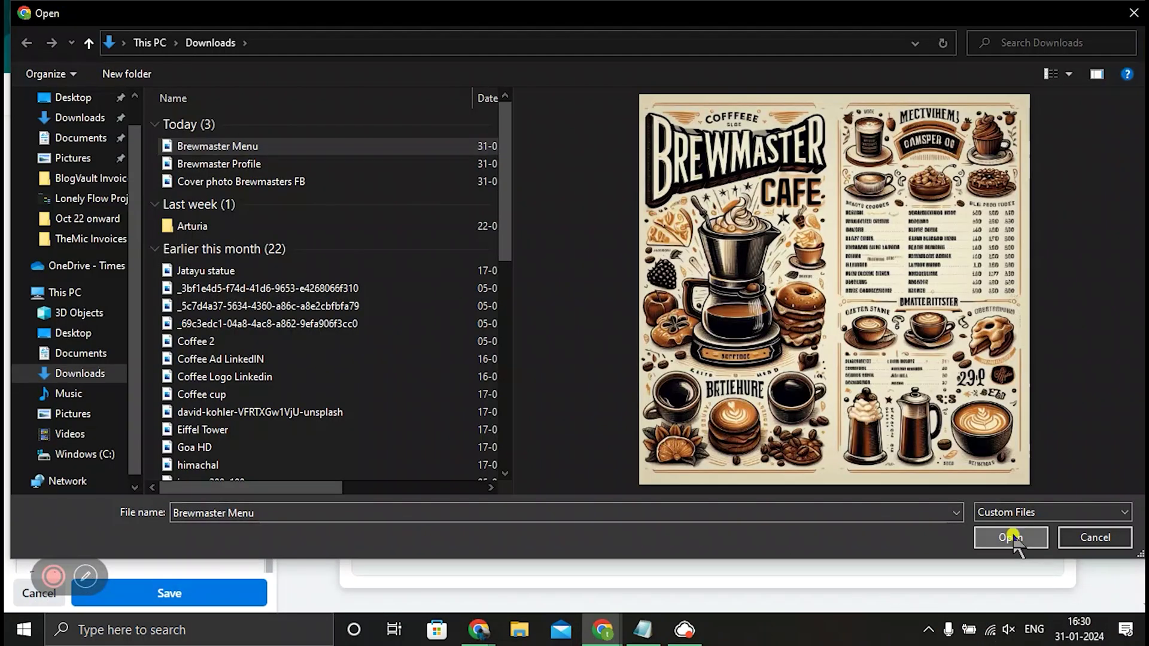
pyautogui.click(1012, 537)
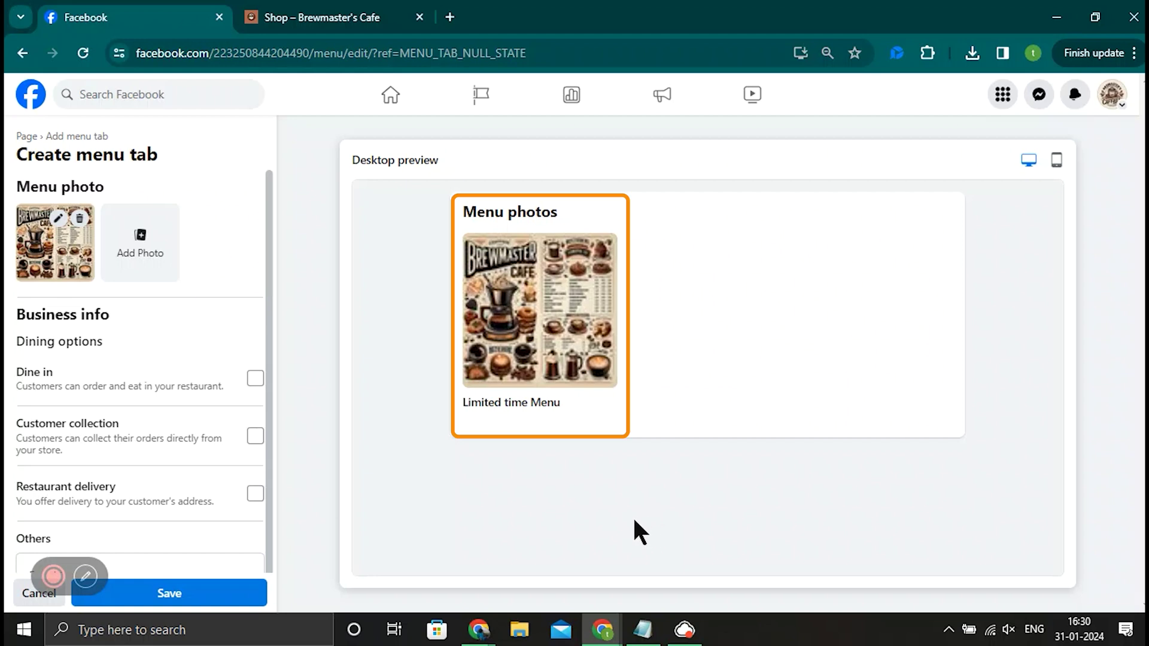
pyautogui.scroll(-2, 149, 367)
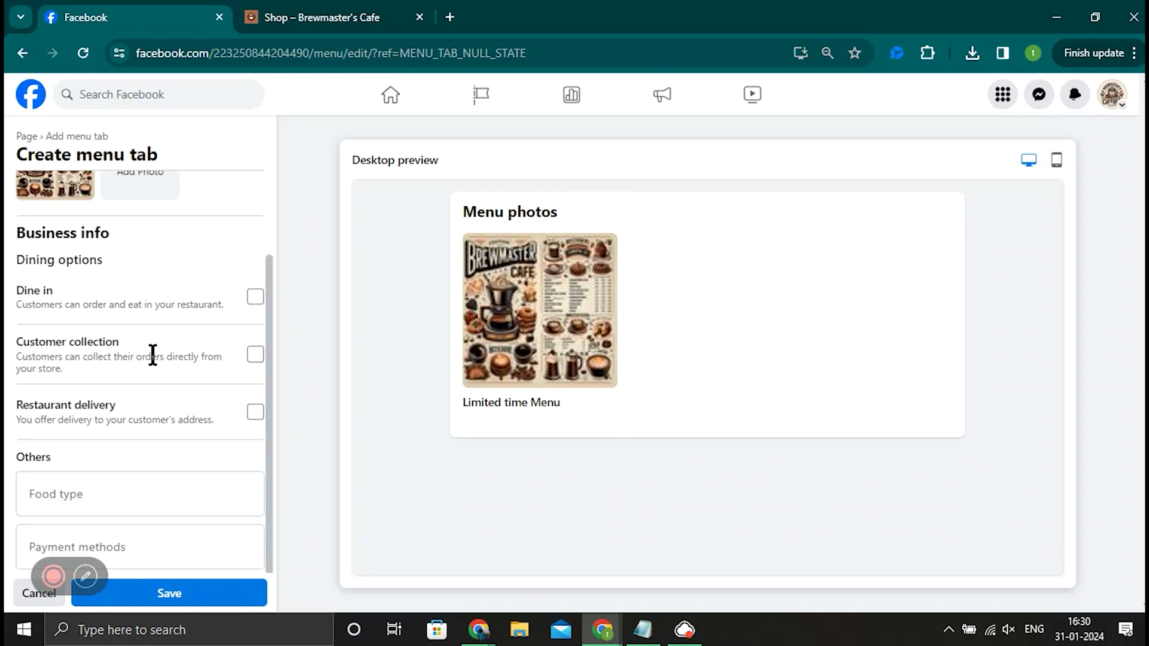
# Offer dine-in, collection and 50 km delivery with 20 minimum order and distance-based fees
pyautogui.click(254, 297)
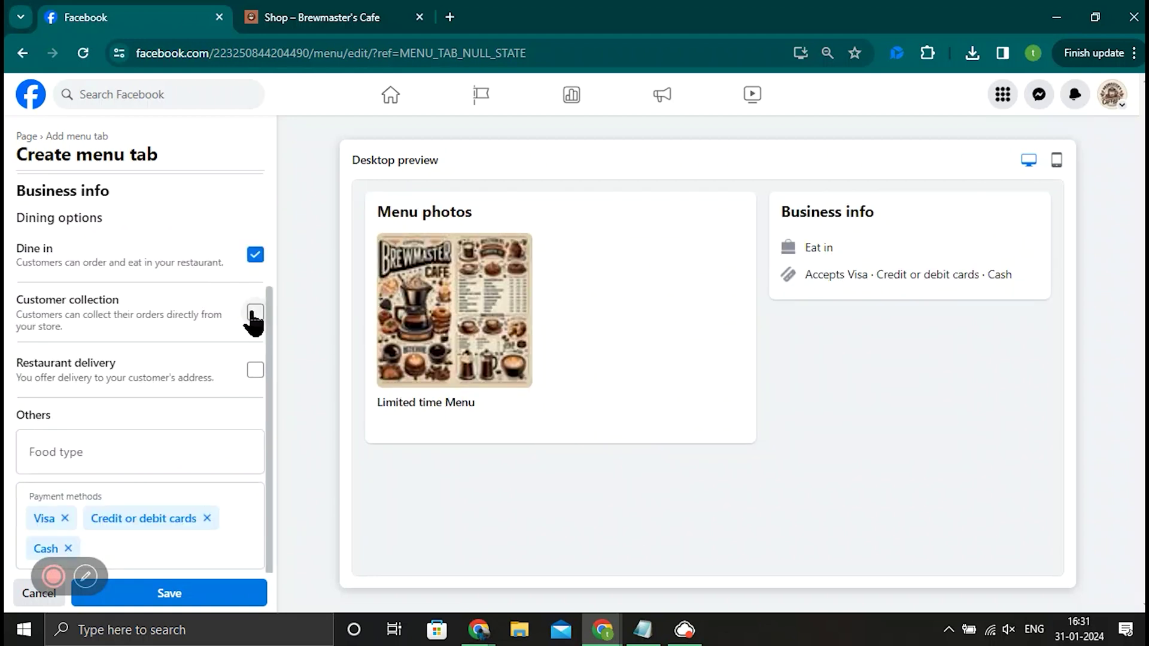
pyautogui.click(255, 312)
pyautogui.click(255, 370)
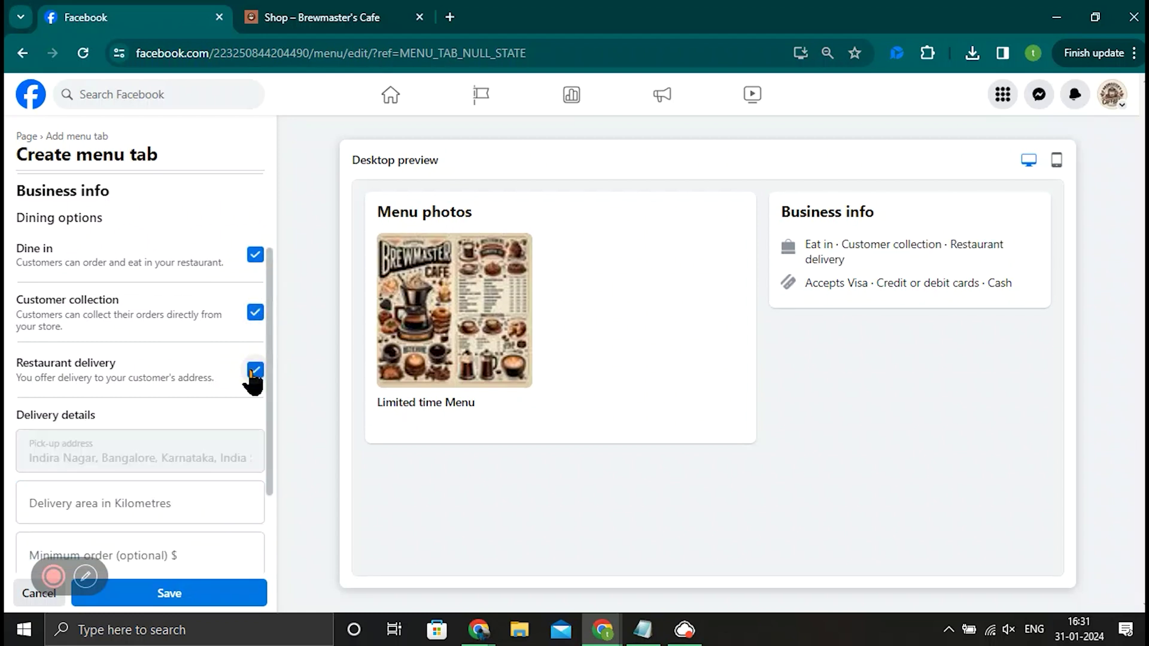
pyautogui.scroll(-3, 195, 403)
pyautogui.click(170, 343)
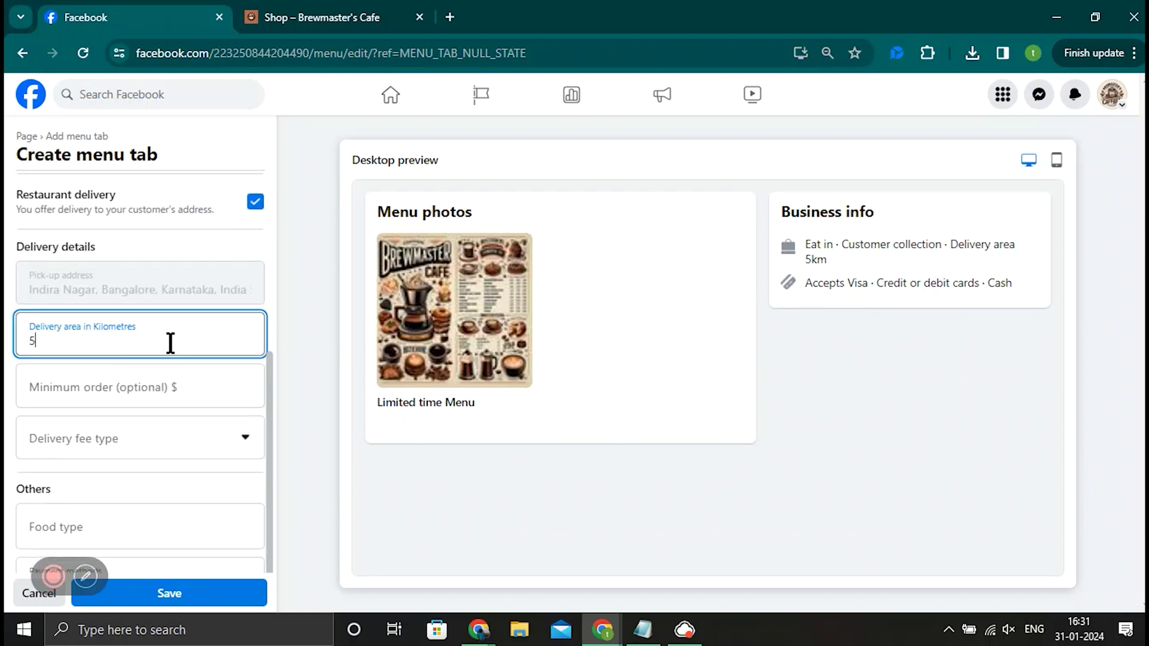
pyautogui.press('Tab')
pyautogui.write('20')
pyautogui.click(102, 440)
pyautogui.click(114, 455)
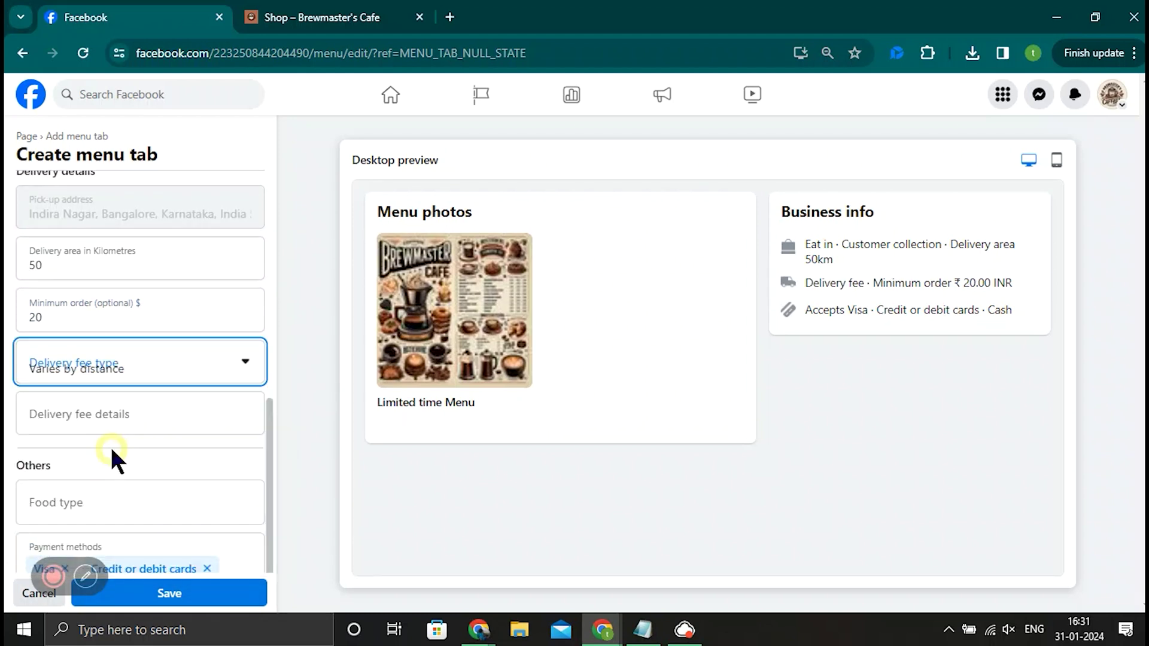
pyautogui.click(137, 414)
pyautogui.click(125, 443)
pyautogui.scroll(-1, 154, 447)
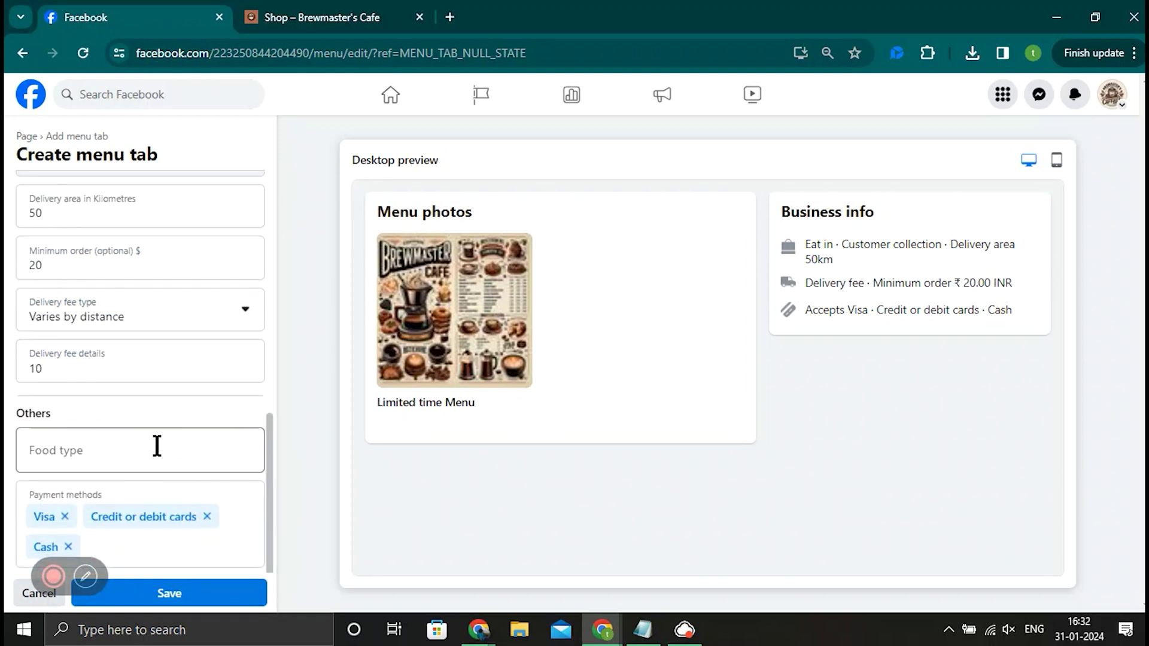
# Publish the menu tab, check its QR codes, and go to the professional dashboard
pyautogui.click(192, 594)
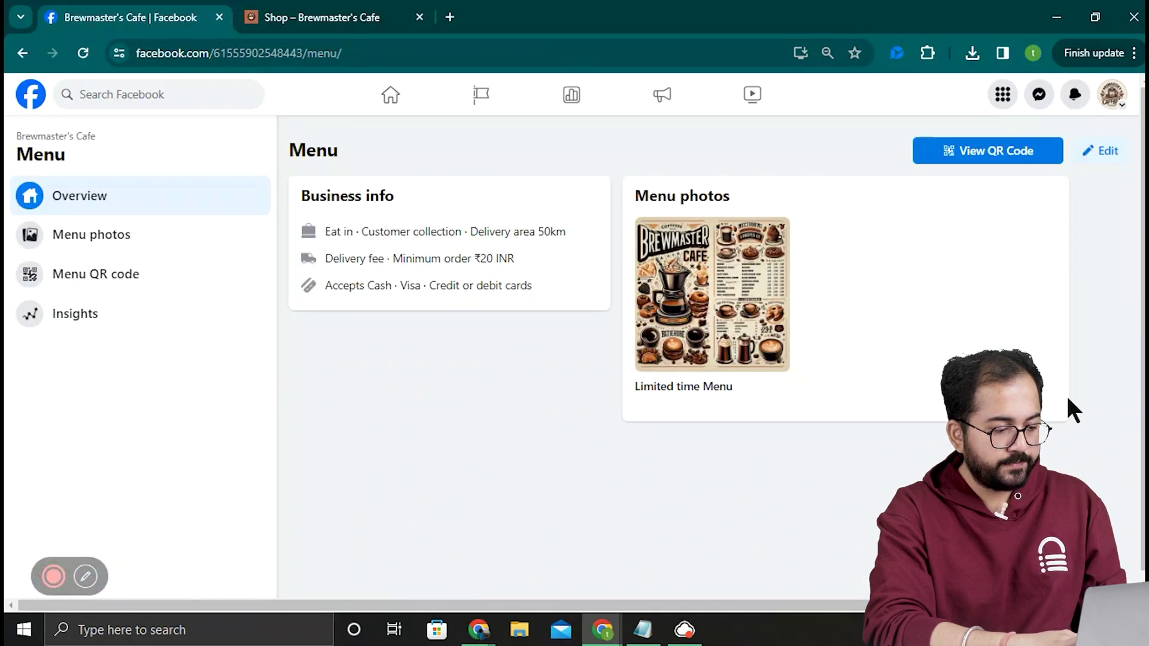
pyautogui.click(1015, 161)
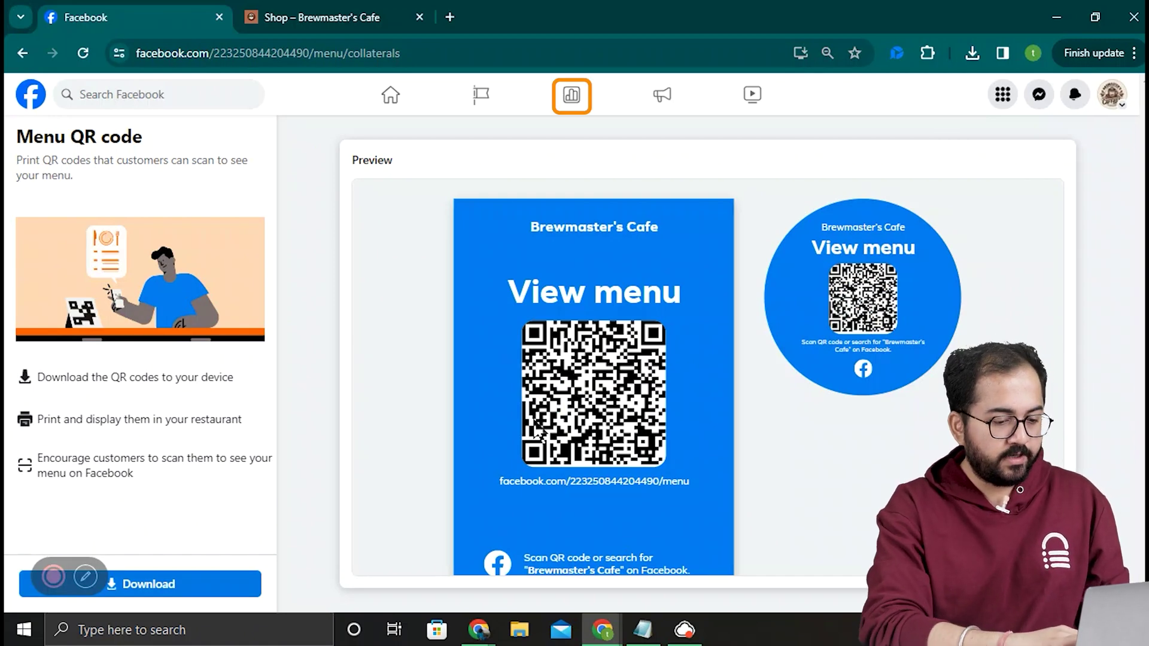
pyautogui.click(572, 94)
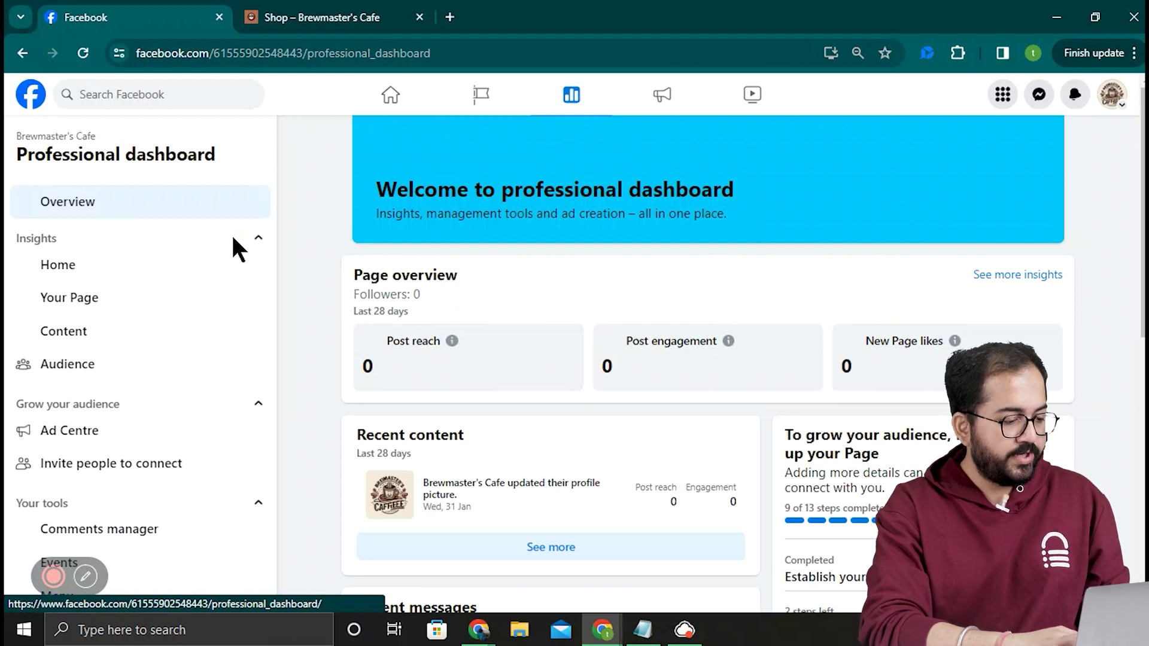
# Open the page's Insights and view its Audience data
pyautogui.click(225, 299)
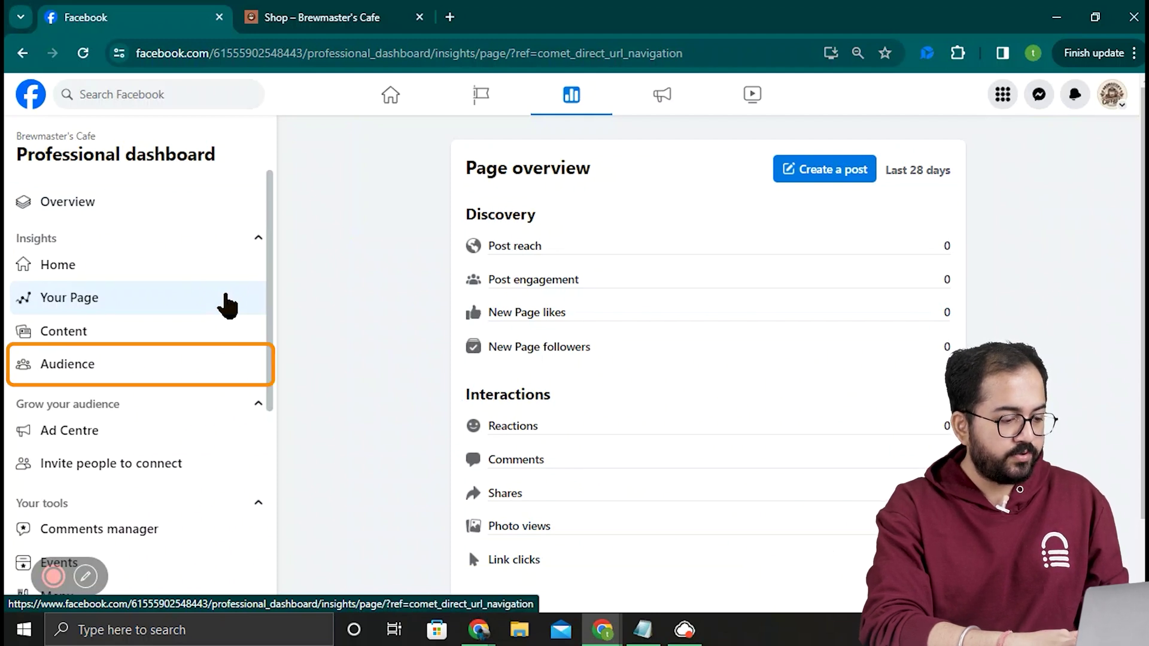
pyautogui.click(156, 363)
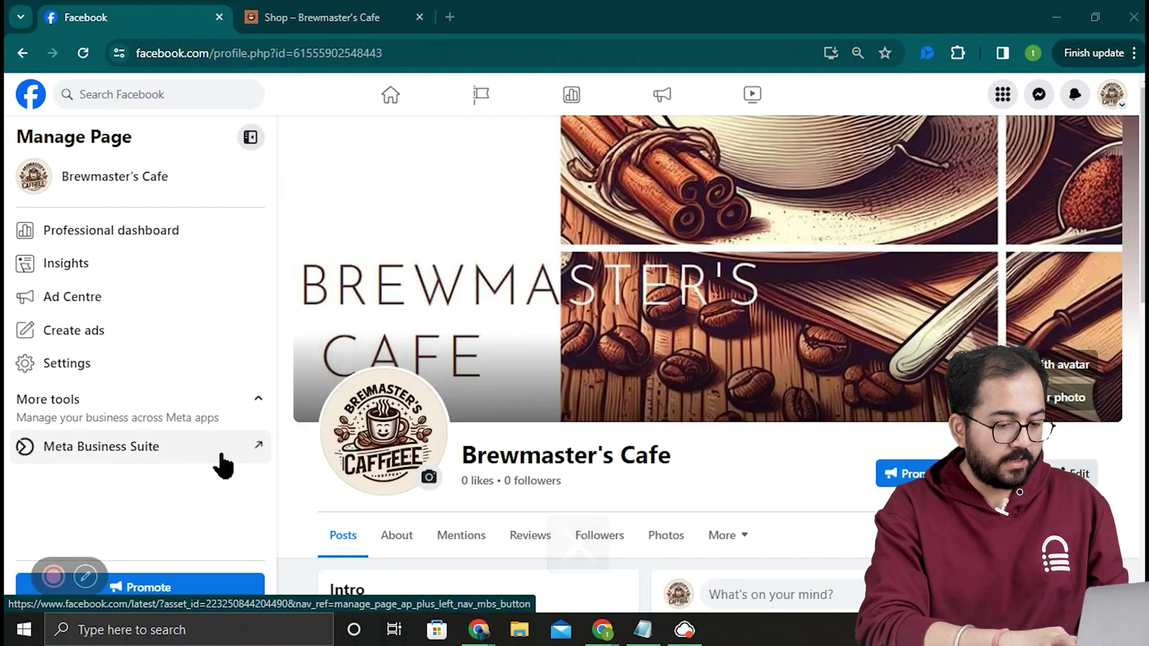
# Replace the default Instant reply message with the greeting about being busy roasting the latest coffee batch
pyautogui.click(248, 457)
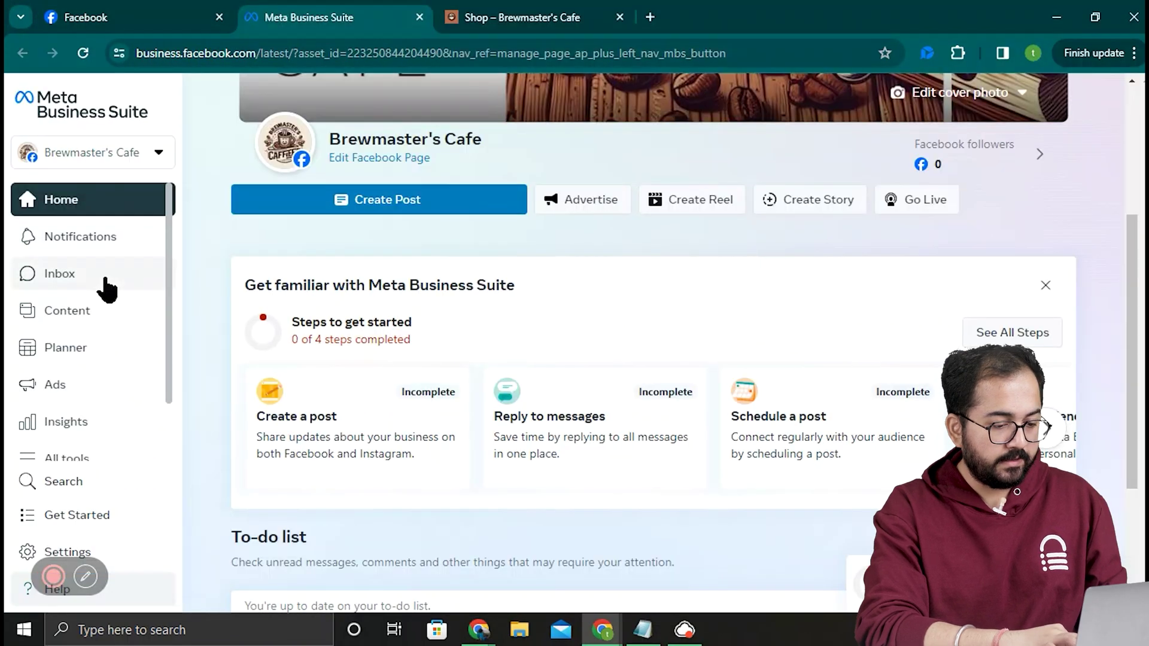
pyautogui.click(122, 281)
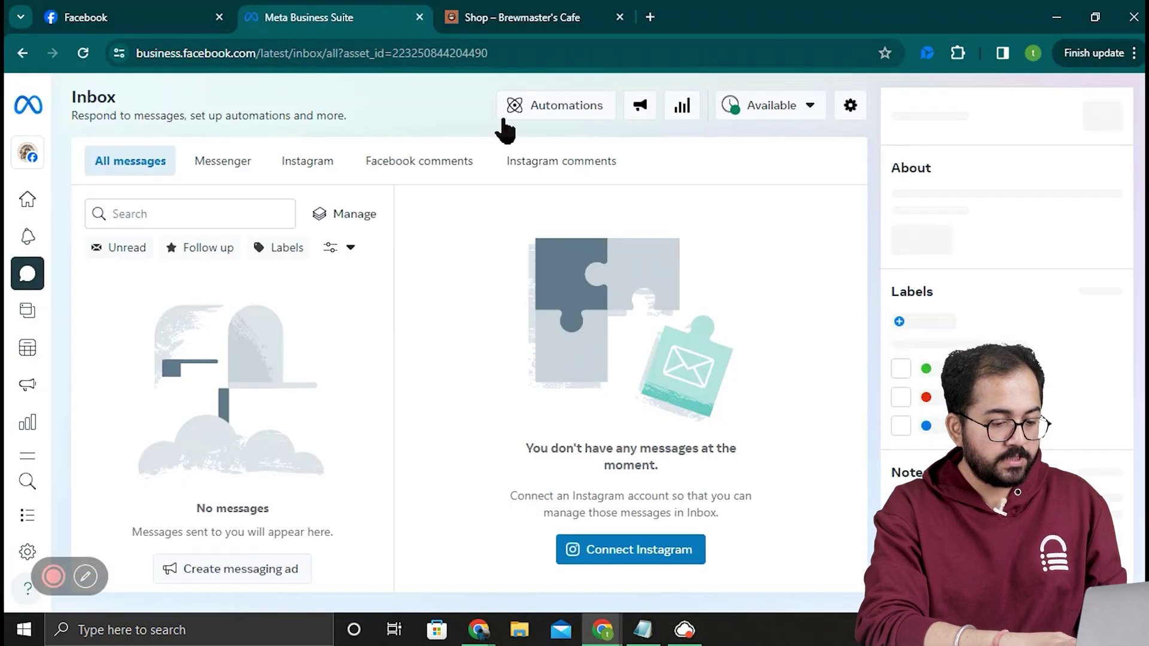
pyautogui.click(529, 120)
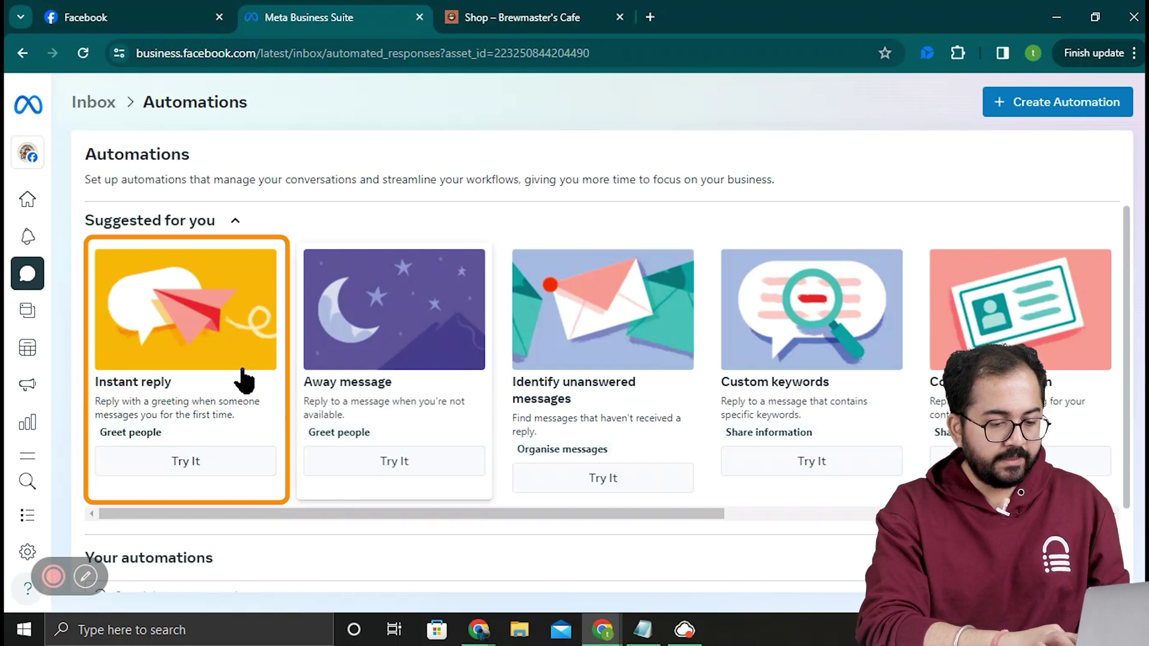
pyautogui.click(243, 380)
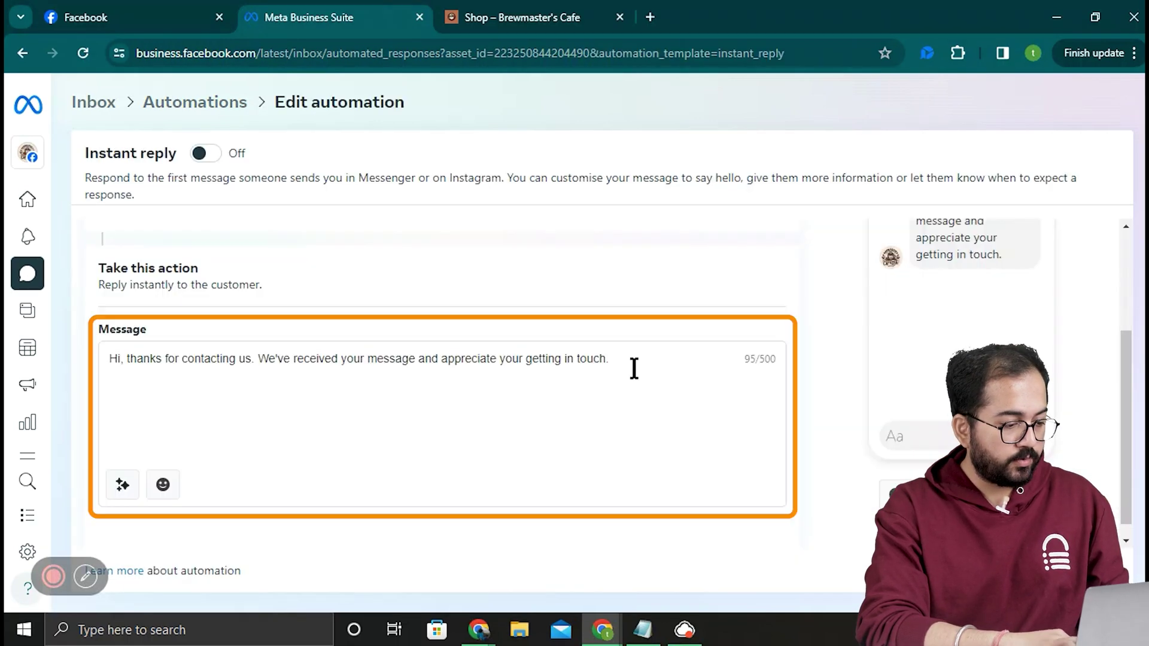
pyautogui.hotkey('ctrl', 'a')
pyautogui.write('Hi! Thanks for reach')
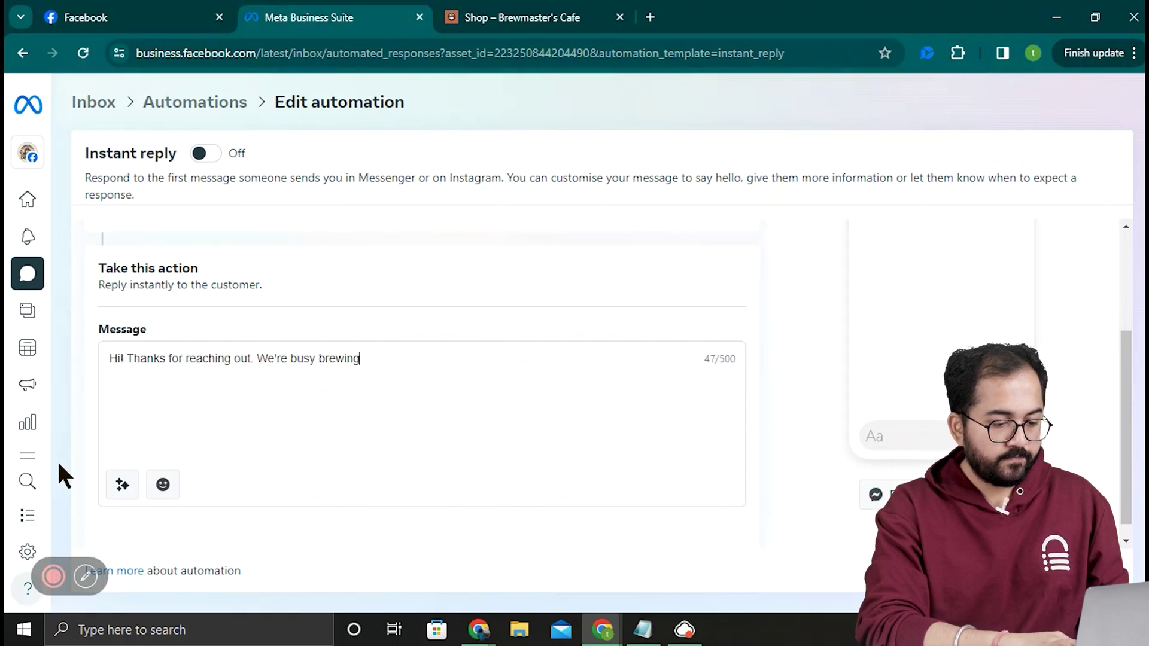
pyautogui.write("ing out. We're busy roasting our latest batch of coffee, and")
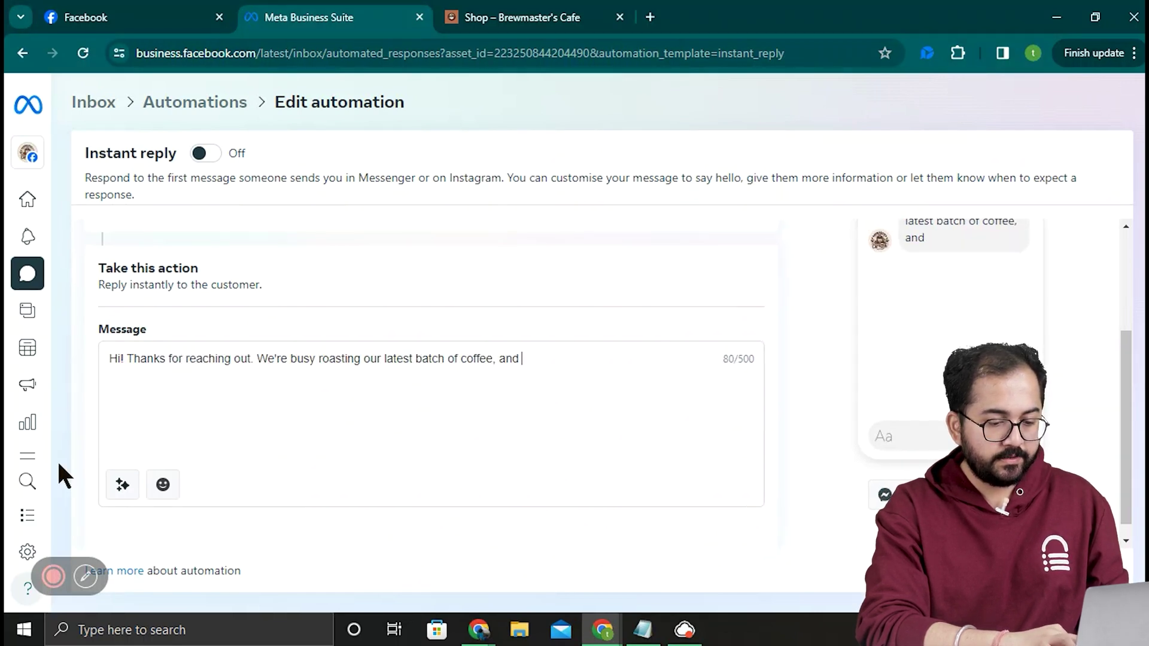
pyautogui.write(' will get back to you in 24 hours.')
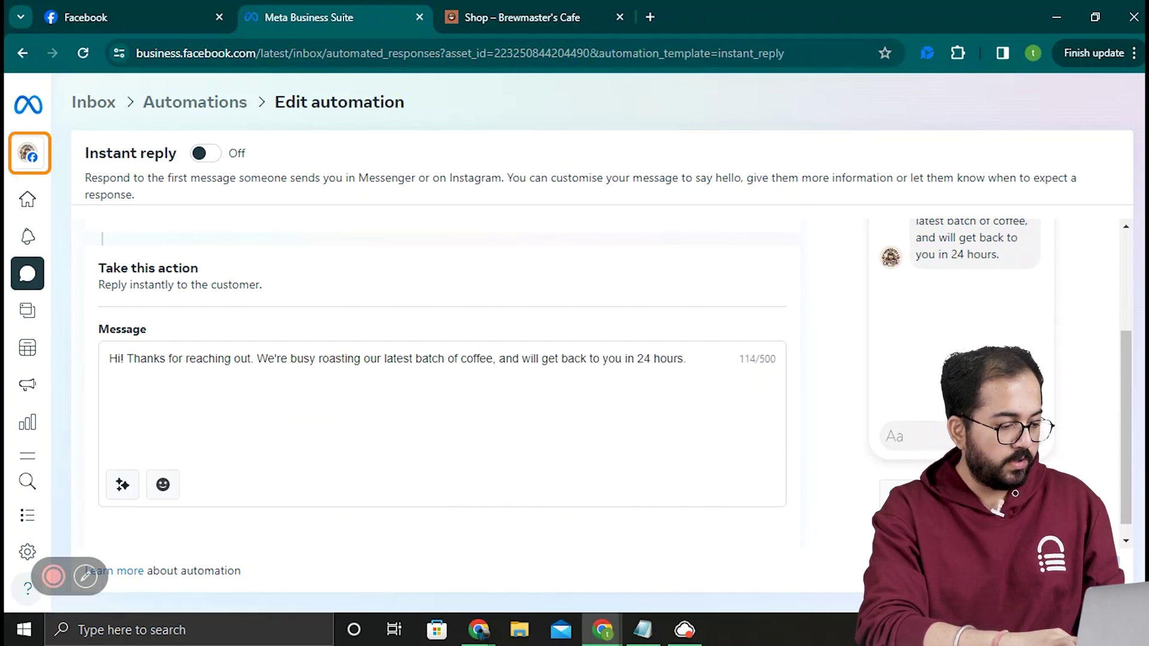
# Save BrewmastersCafe as the page username and open facebook.com/BrewmastersCafe to check the new address
pyautogui.click(132, 17)
pyautogui.click(67, 363)
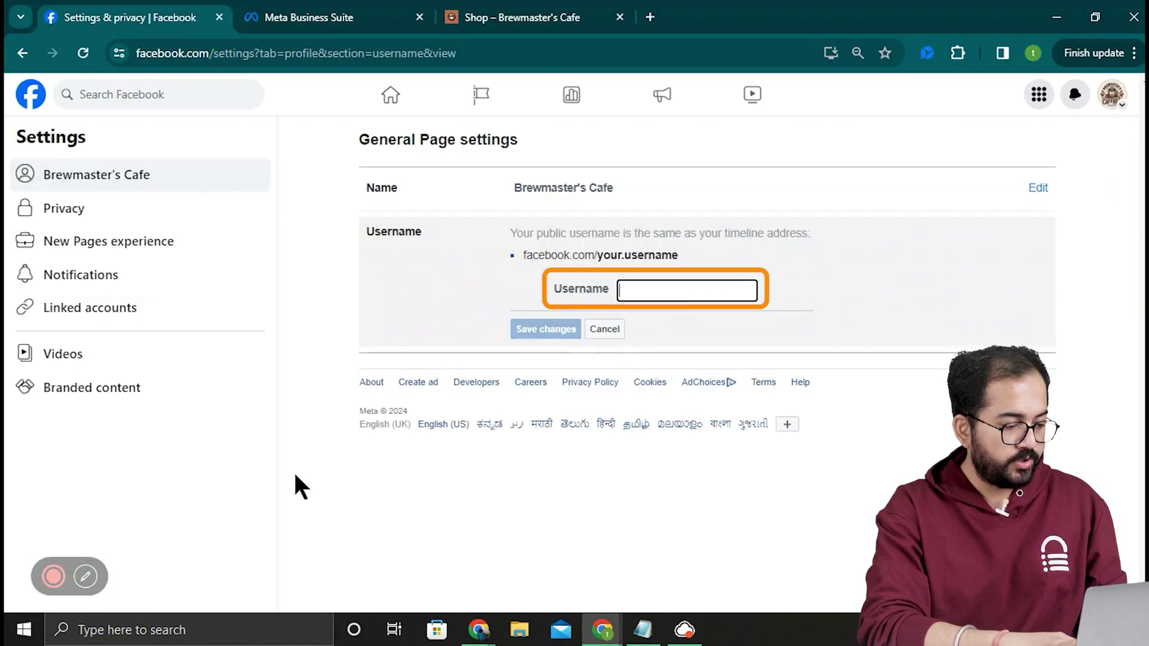
pyautogui.write('wmastersCafe')
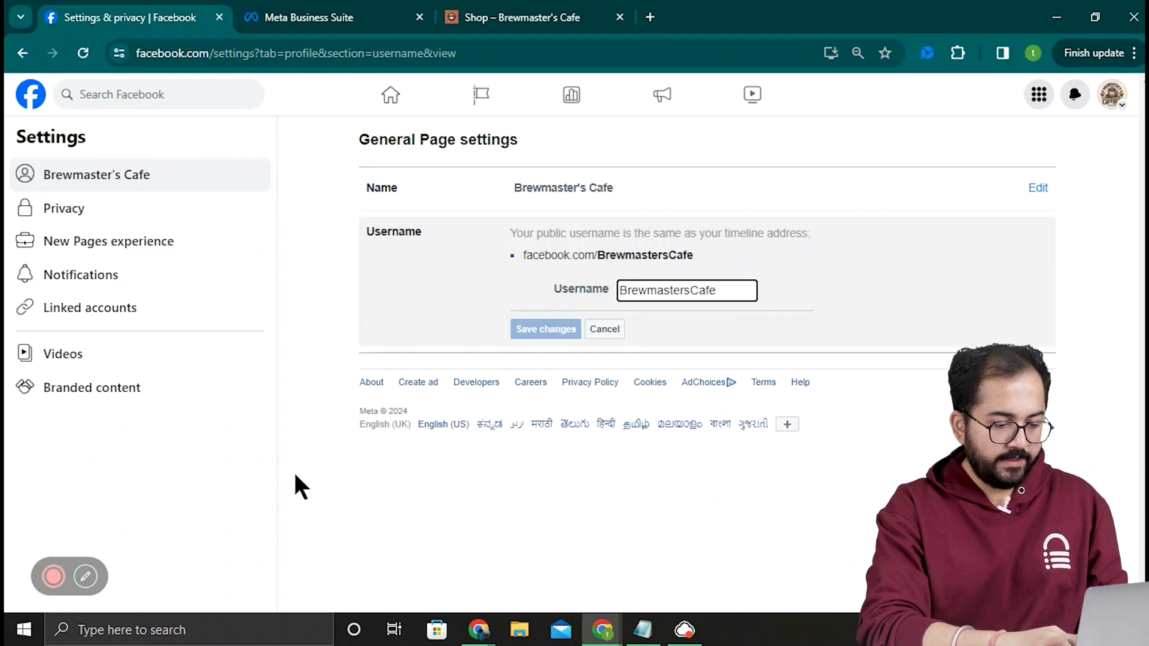
pyautogui.click(555, 330)
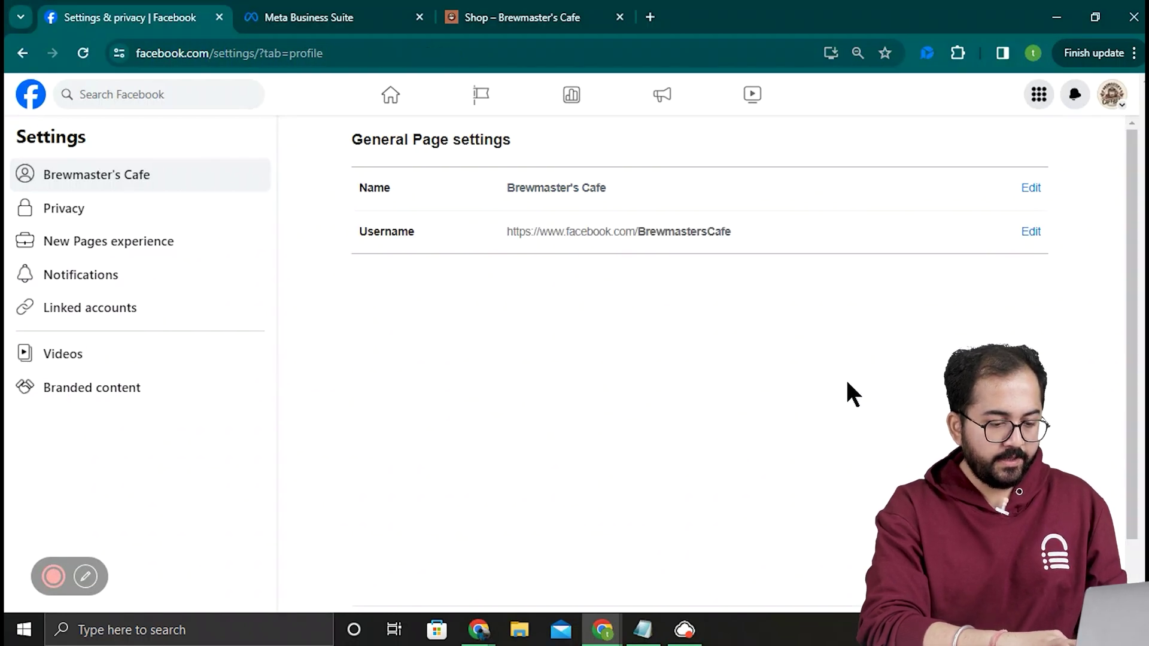
pyautogui.click(1110, 96)
pyautogui.click(1005, 149)
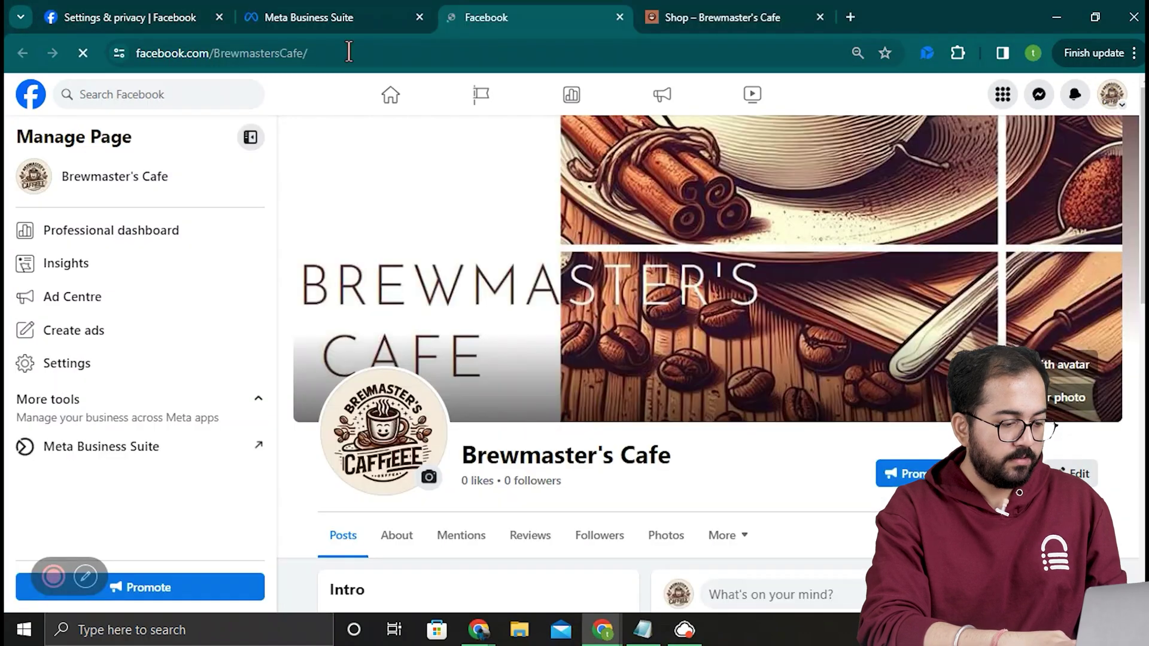
pyautogui.click(349, 53)
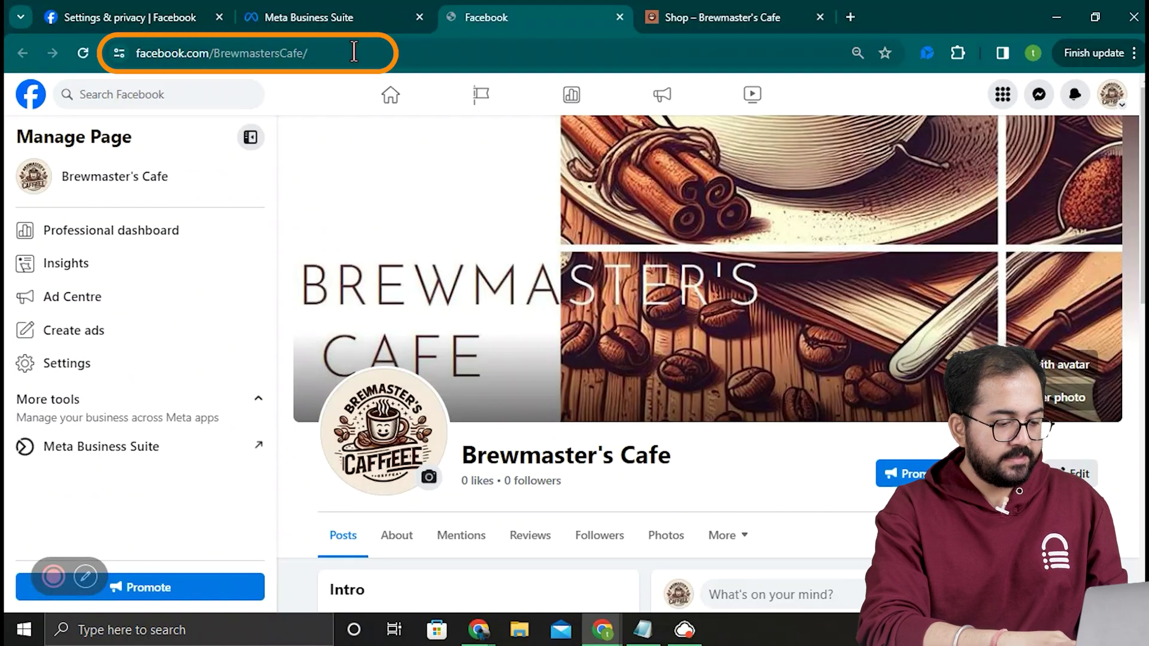
# Change who can see the people, Pages and lists the page follows from Public to Only me
pyautogui.click(142, 29)
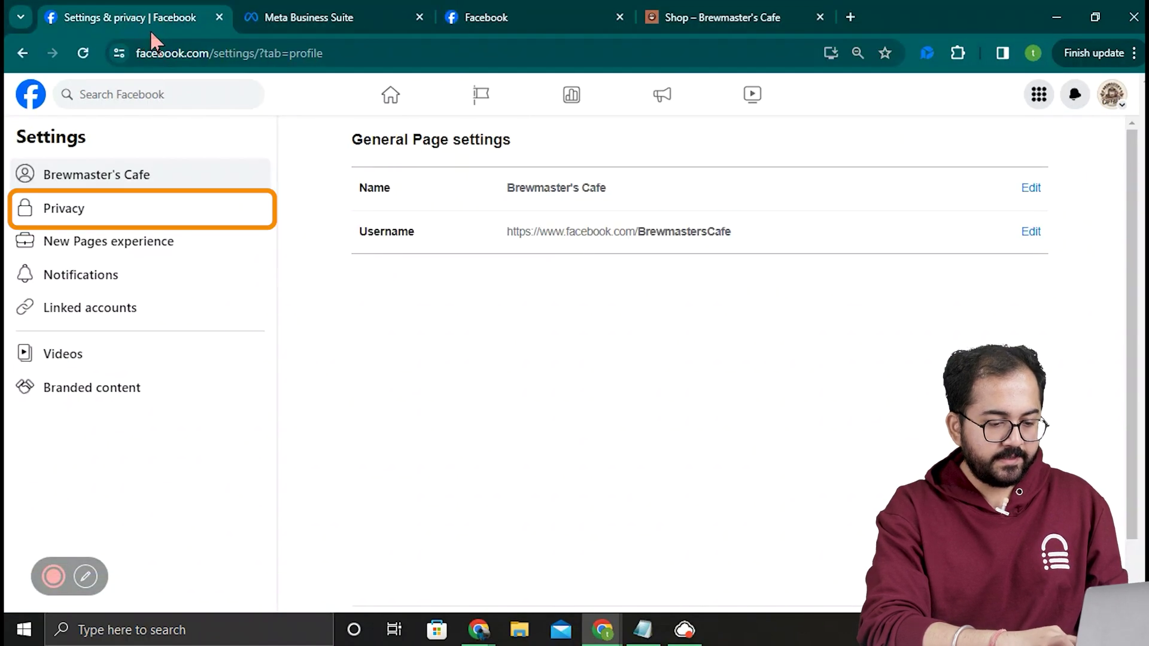
pyautogui.click(164, 220)
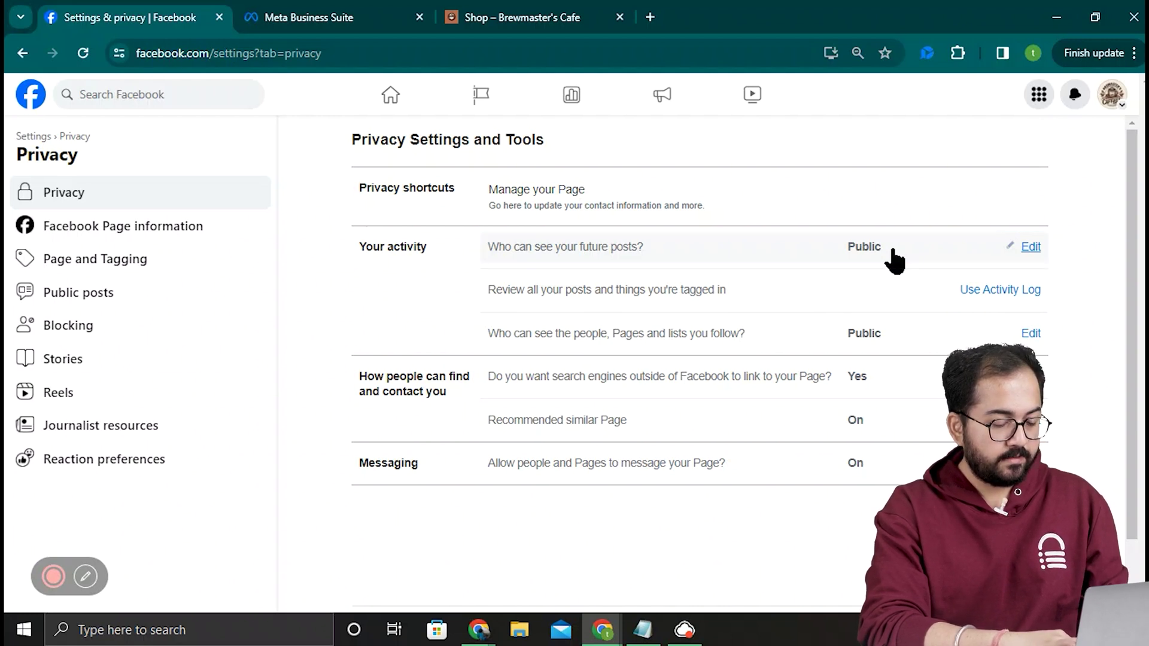
pyautogui.click(1029, 334)
pyautogui.click(530, 397)
pyautogui.click(538, 438)
pyautogui.click(1026, 334)
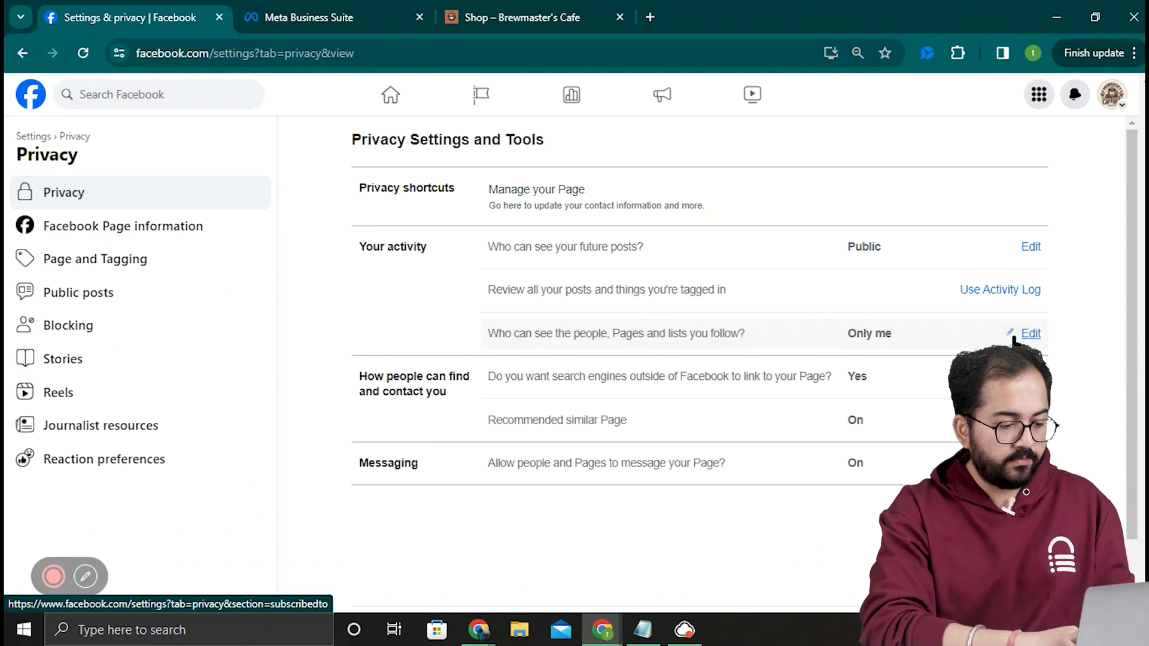
pyautogui.click(24, 52)
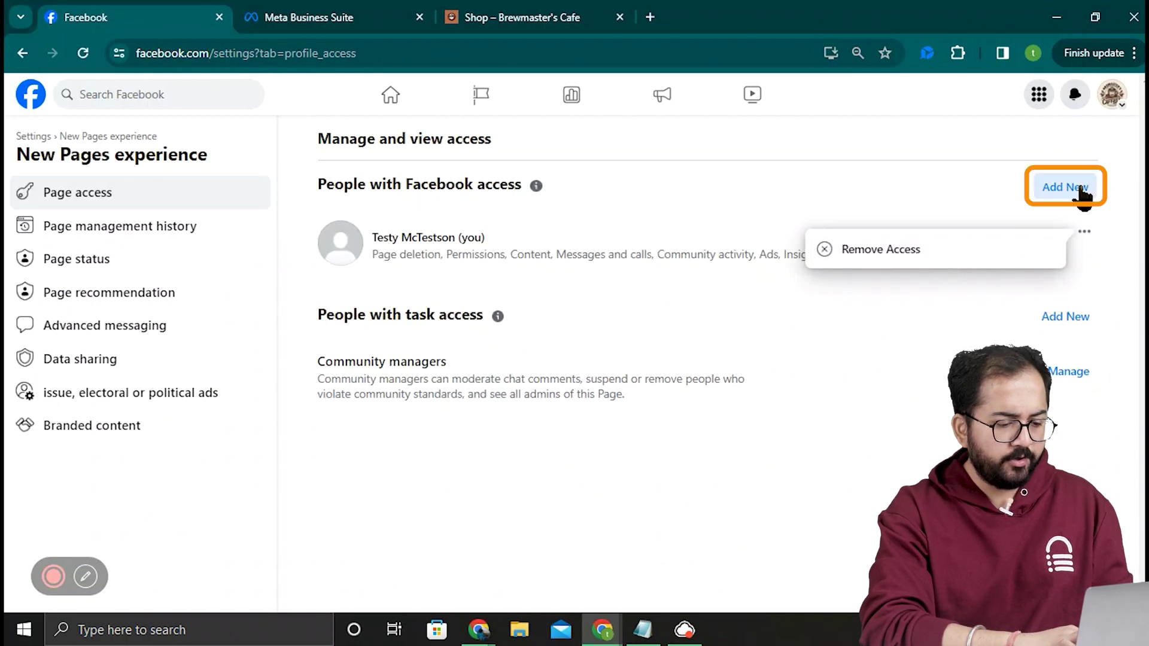
# Open Add New under Page access, close it without adding anyone, and return from community managers
pyautogui.click(1065, 187)
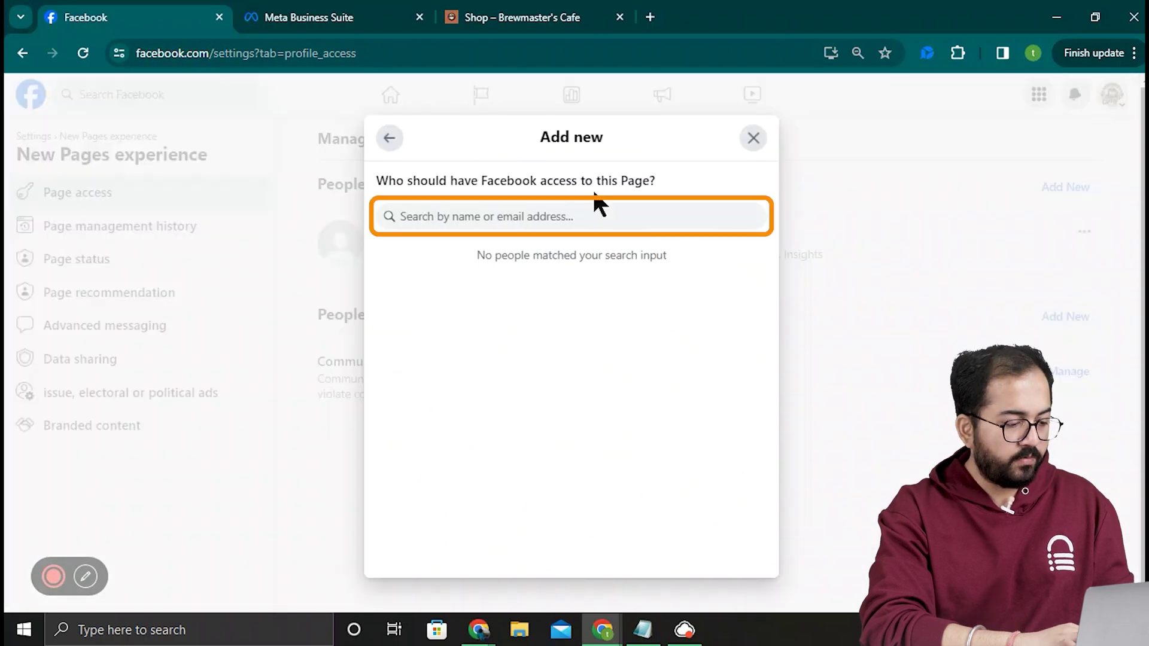
pyautogui.click(755, 140)
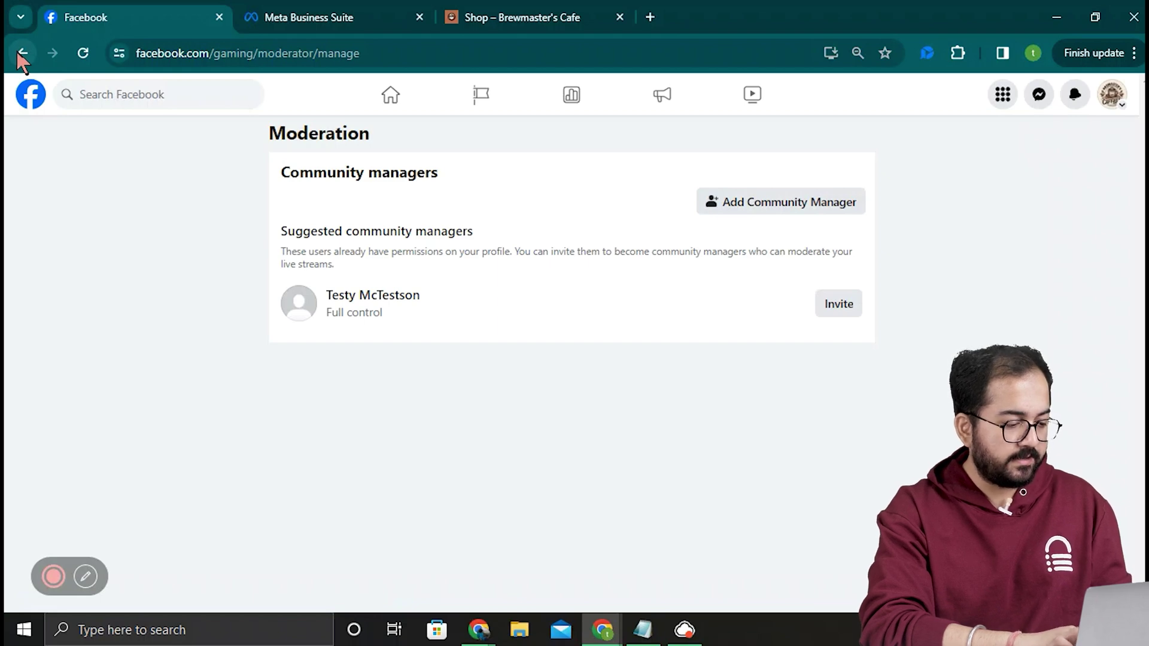
pyautogui.click(22, 53)
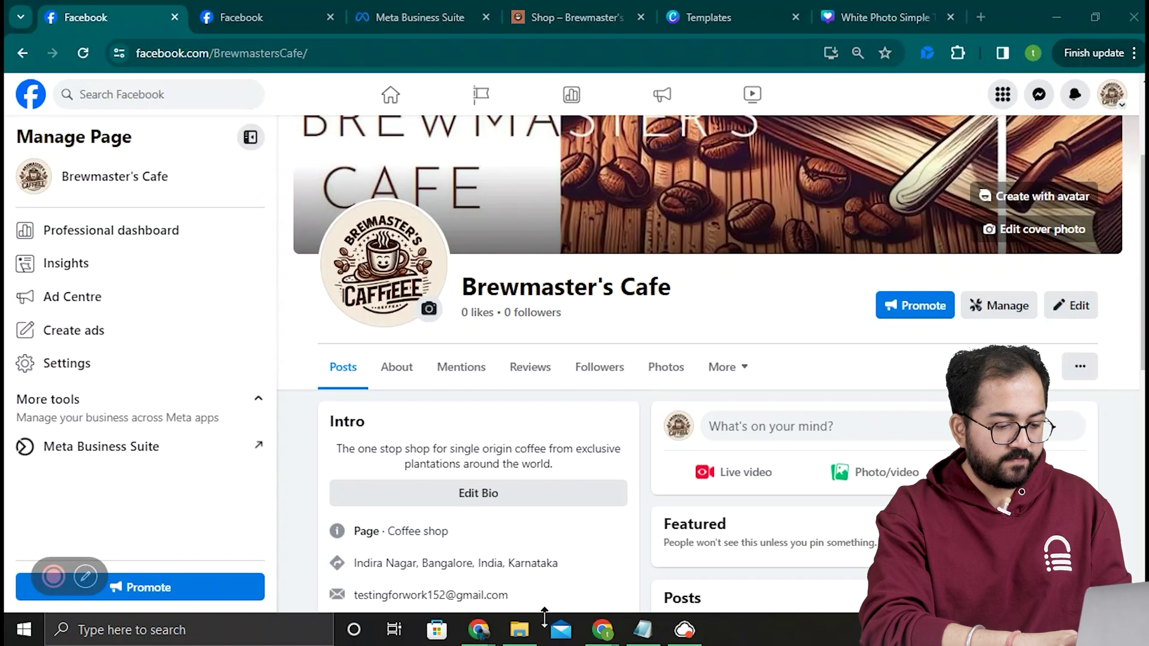
# On the public cafe page, use Start Order to confirm it opens the brewmasterscafe.com coffee shop
pyautogui.moveTo(479, 630)
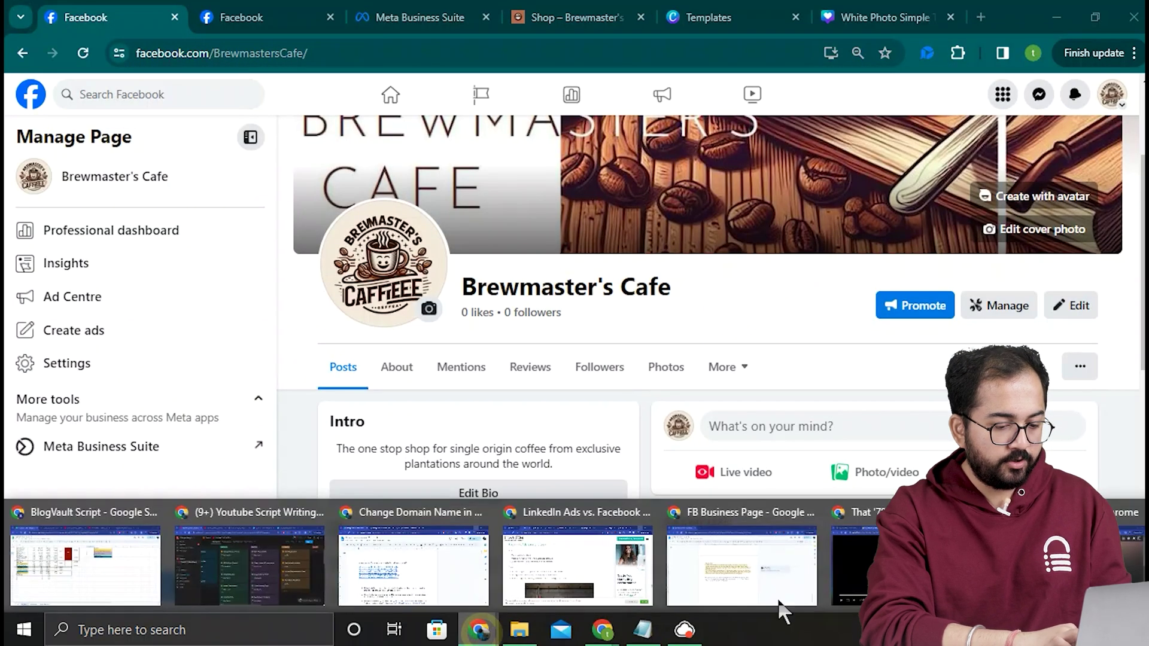
pyautogui.click(782, 596)
pyautogui.scroll(-10, 1111, 343)
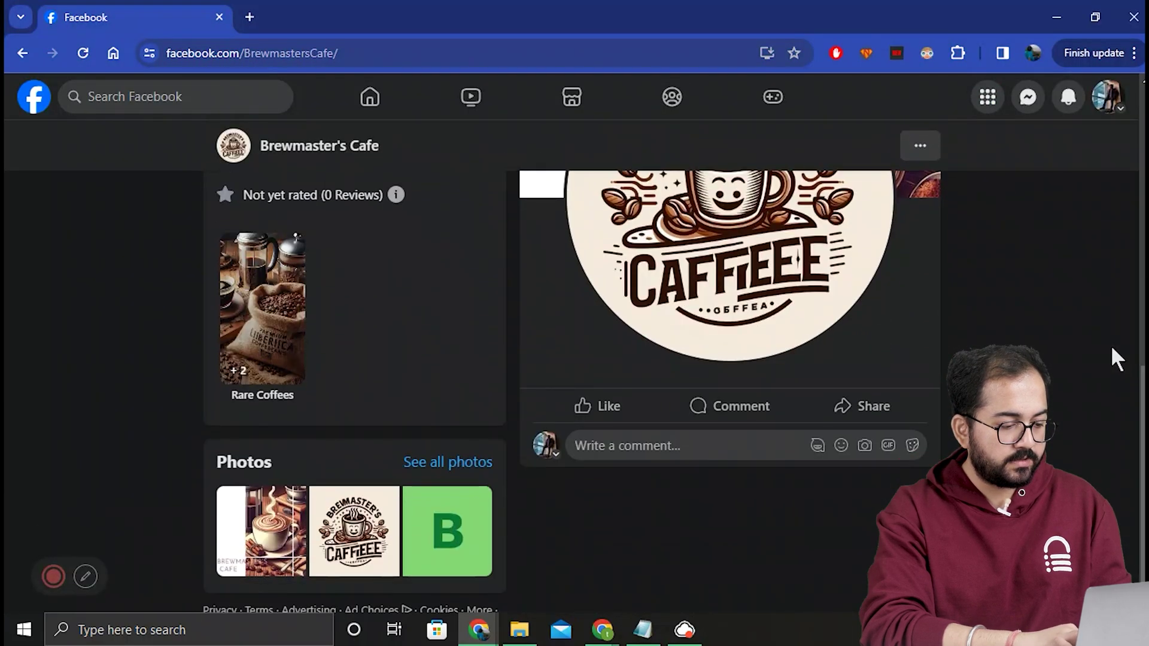
pyautogui.scroll(4, 1111, 345)
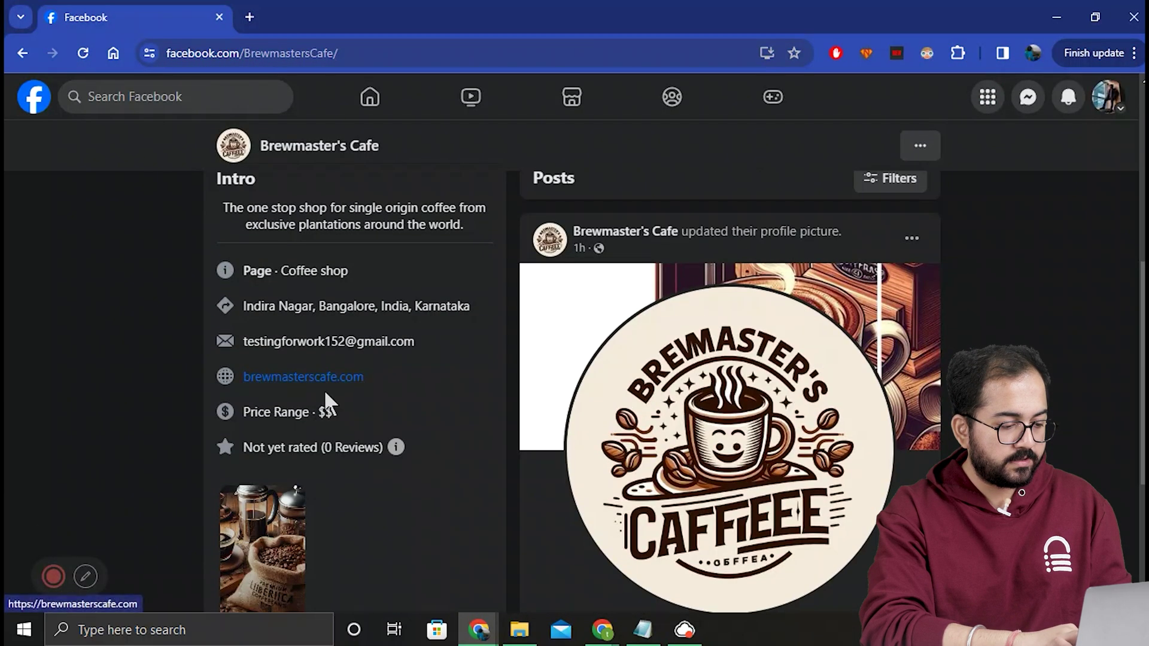
pyautogui.scroll(7, 752, 458)
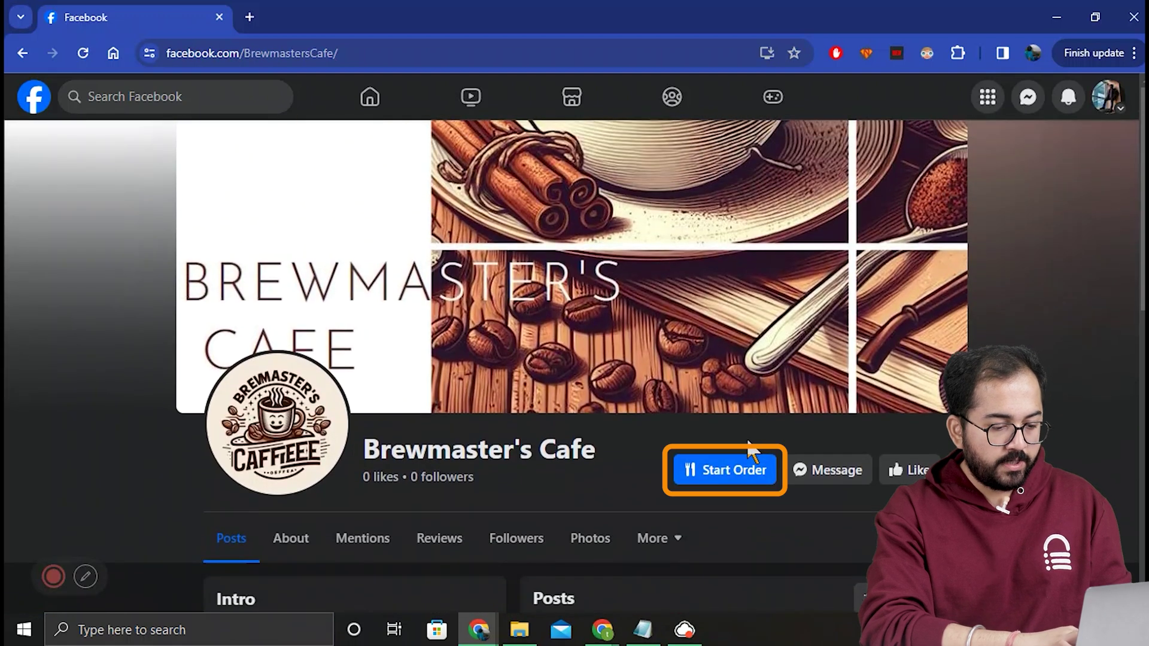
pyautogui.click(745, 468)
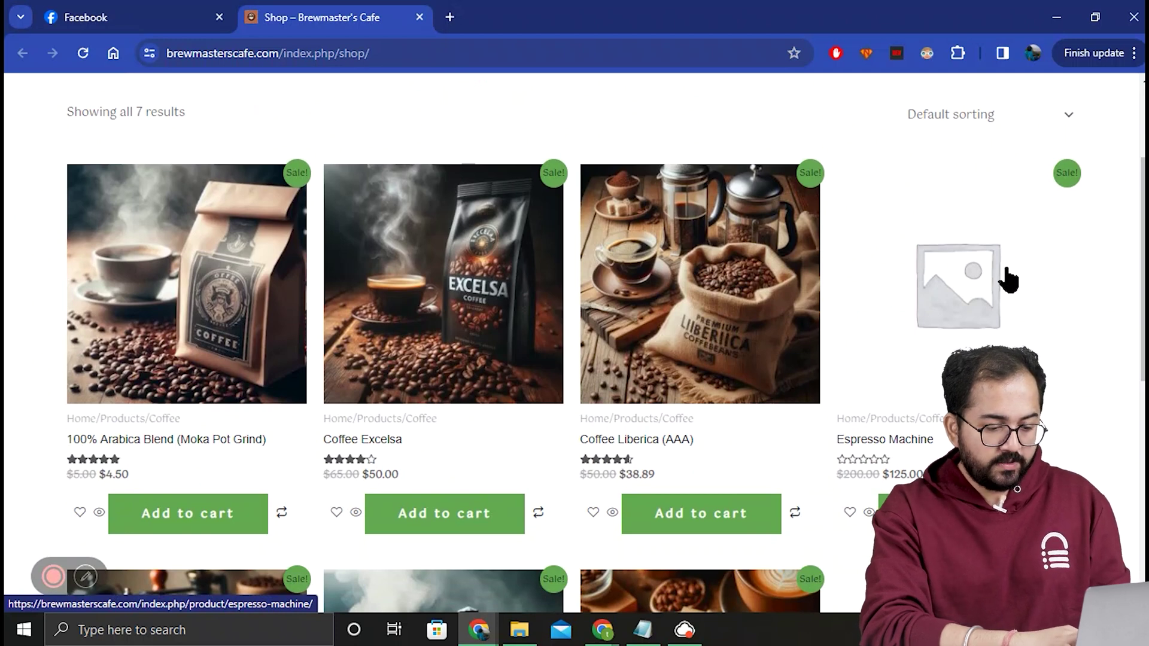
# Begin a post reading 'Your perfect brew awaits at Brewmaster's Cafe' and open canva.com in a new tab
pyautogui.hotkey('alt', 'Tab')
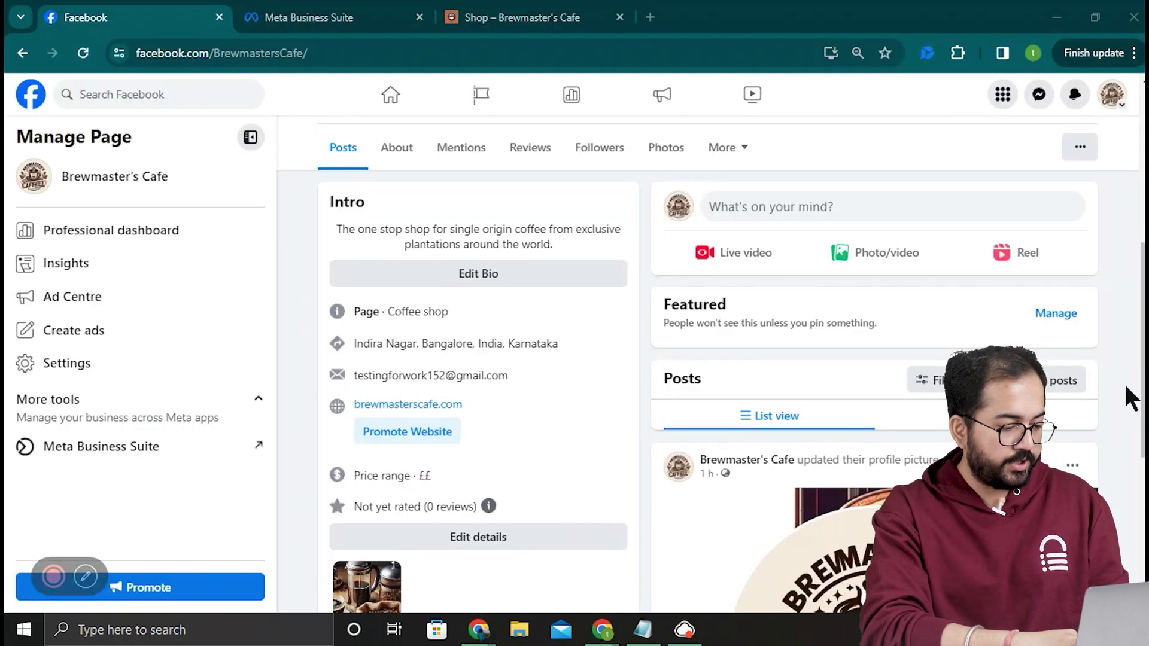
pyautogui.write("Your perfect brew awaits at Brewmaster's Cafe")
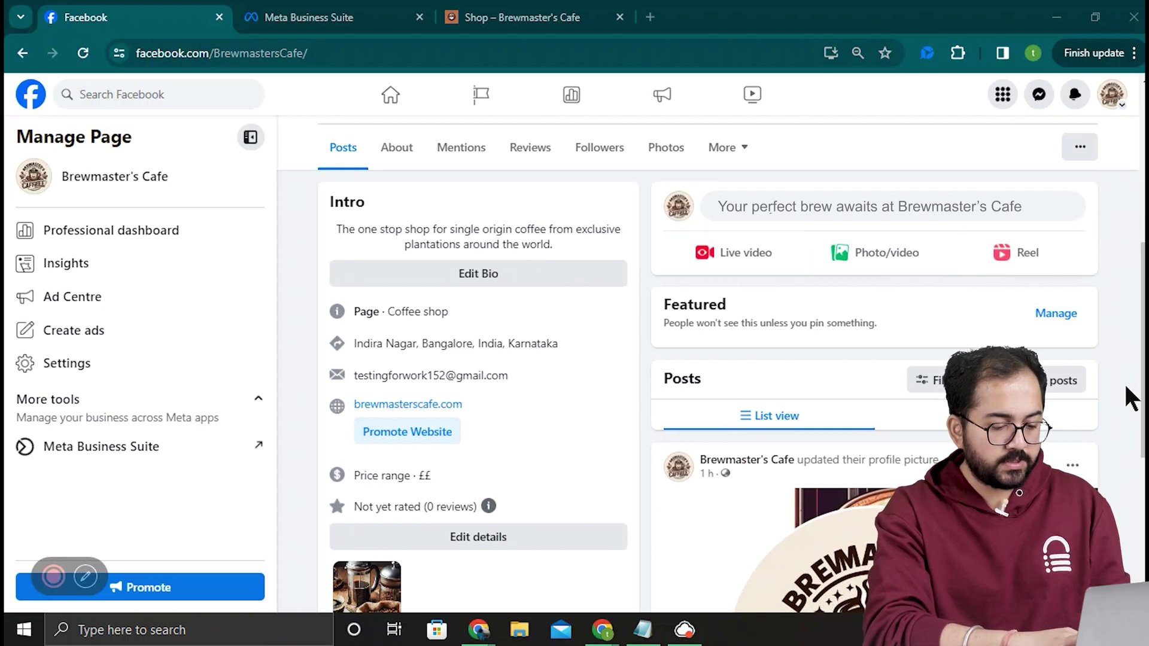
pyautogui.click(649, 17)
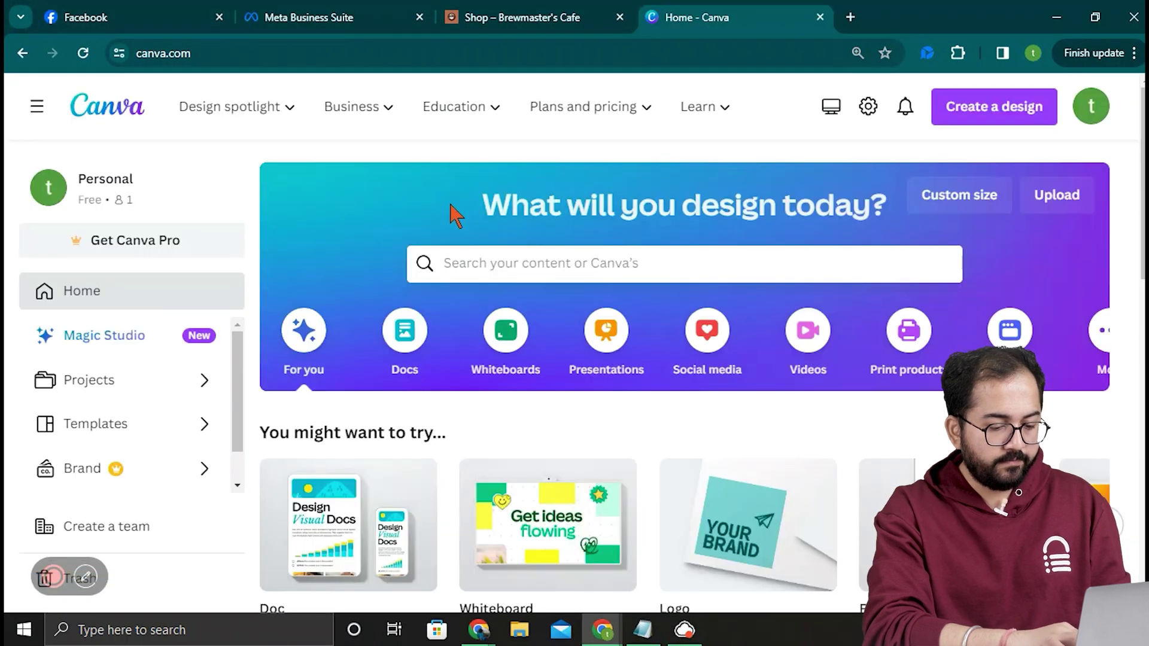
# Search Canva's templates for 'facebook'
pyautogui.click(467, 258)
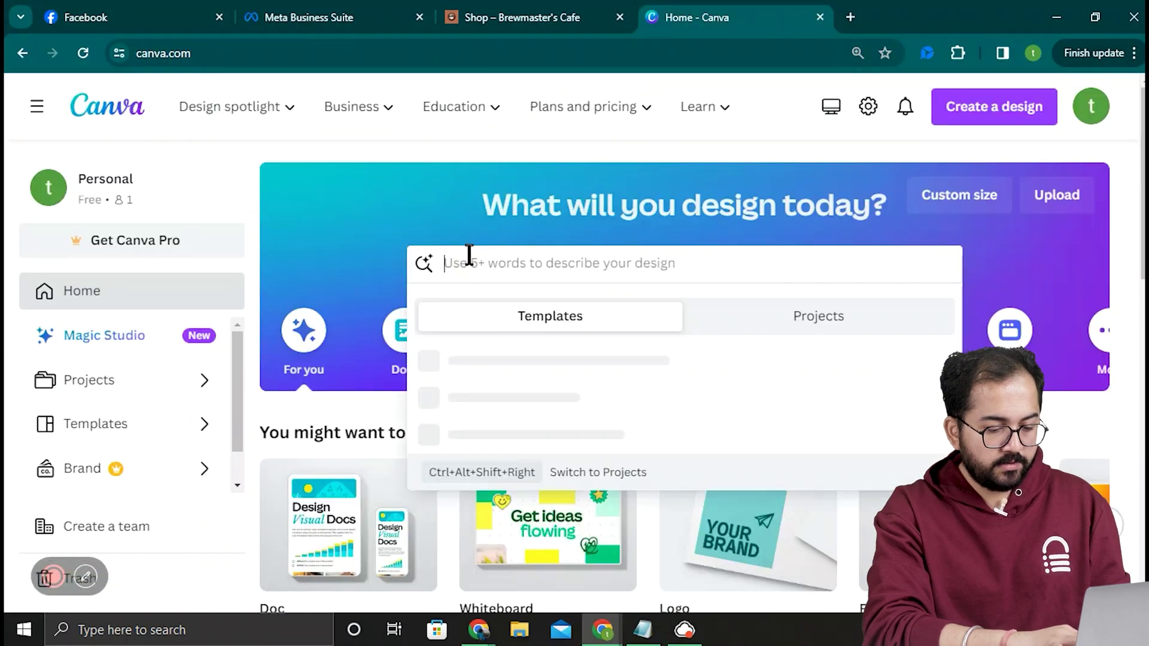
pyautogui.write('facebook')
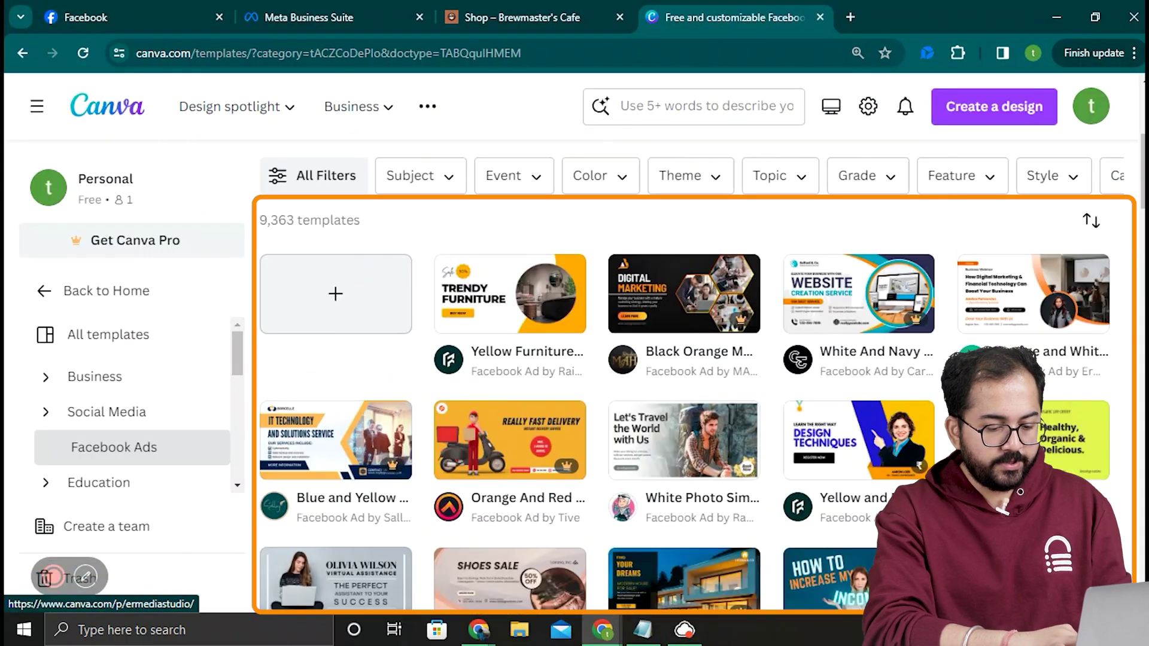